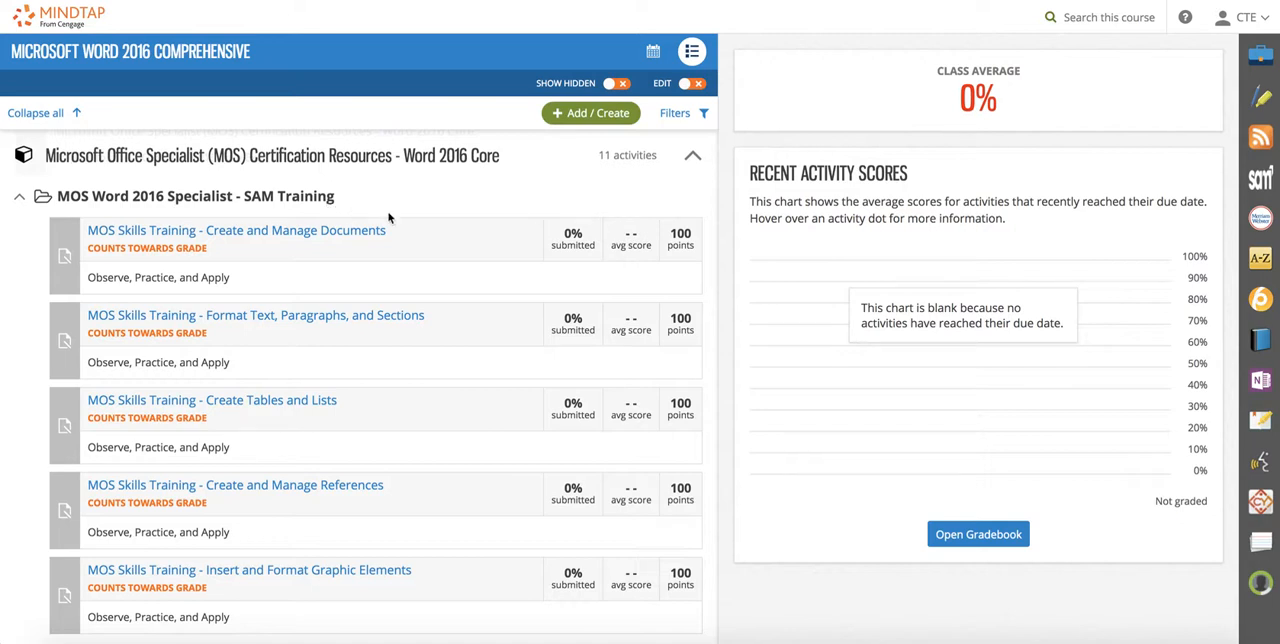
Look through the SAM Training activities in the Word 2016 Core certification resources unit.
scroll(390, 220, down, 1)
scroll(382, 251, down, 1)
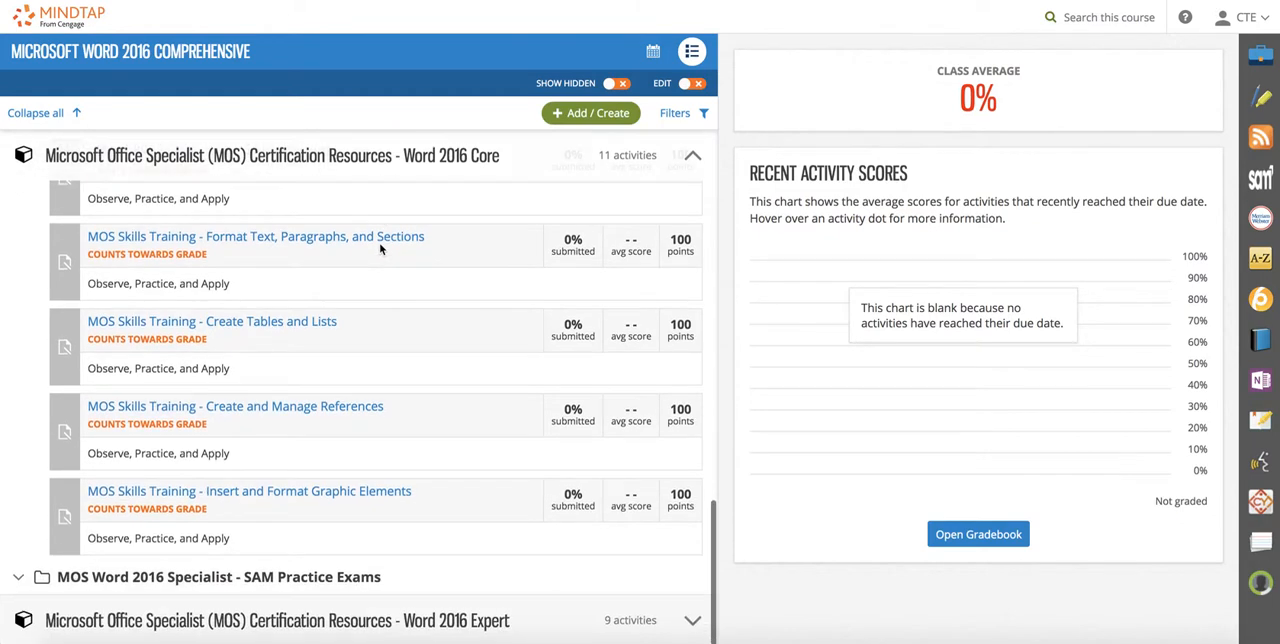
scroll(390, 256, up, 3)
scroll(395, 256, down, 3)
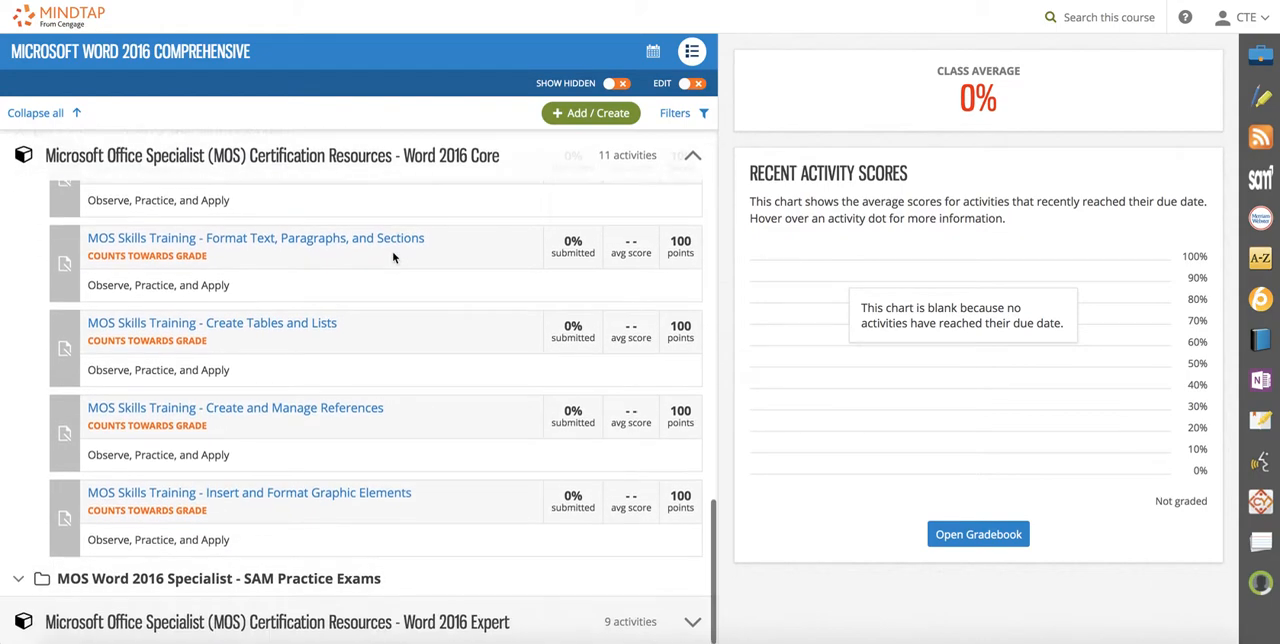
scroll(420, 258, up, 1)
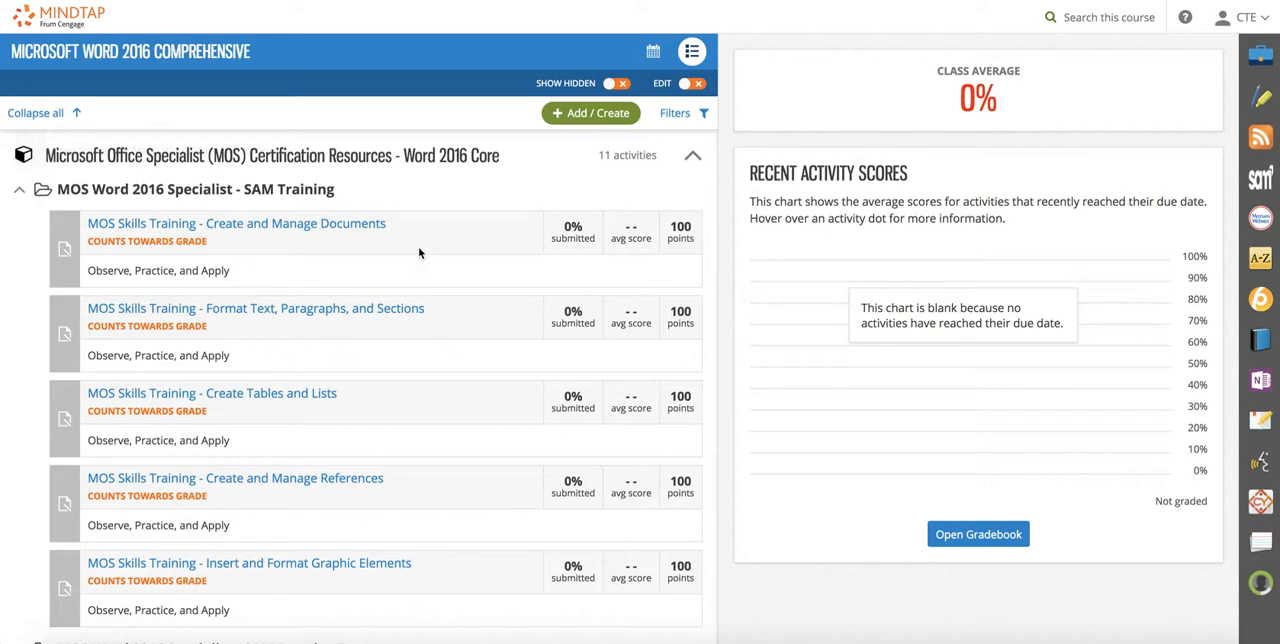
scroll(420, 253, down, 1)
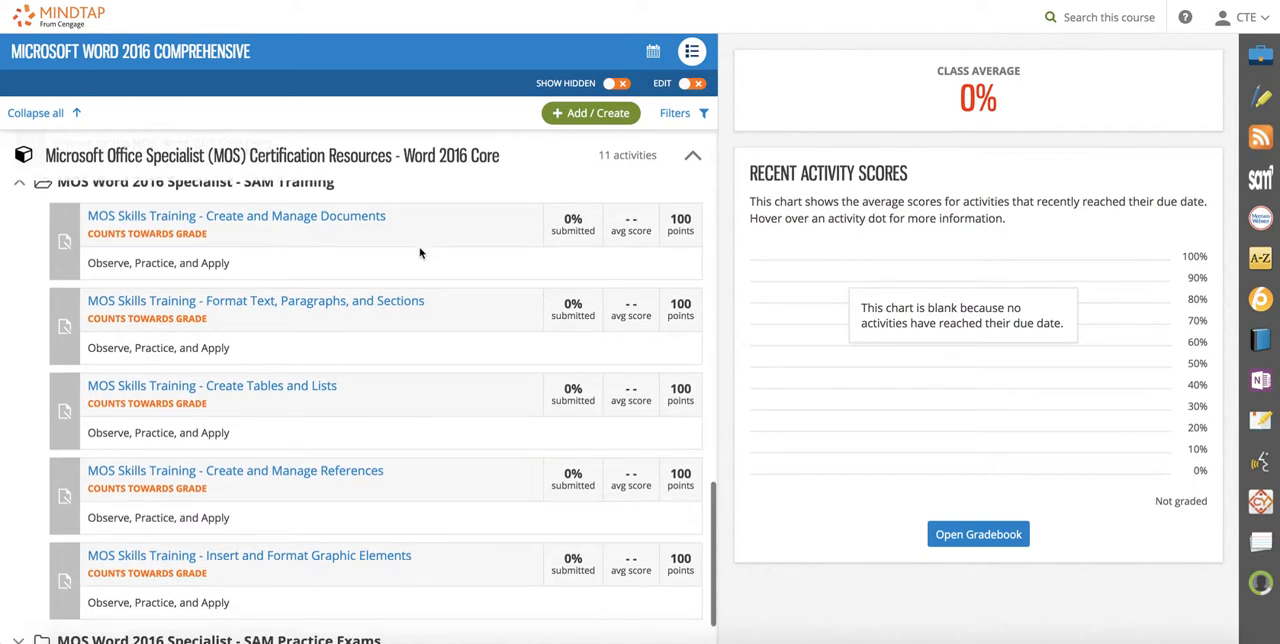
scroll(422, 254, up, 1)
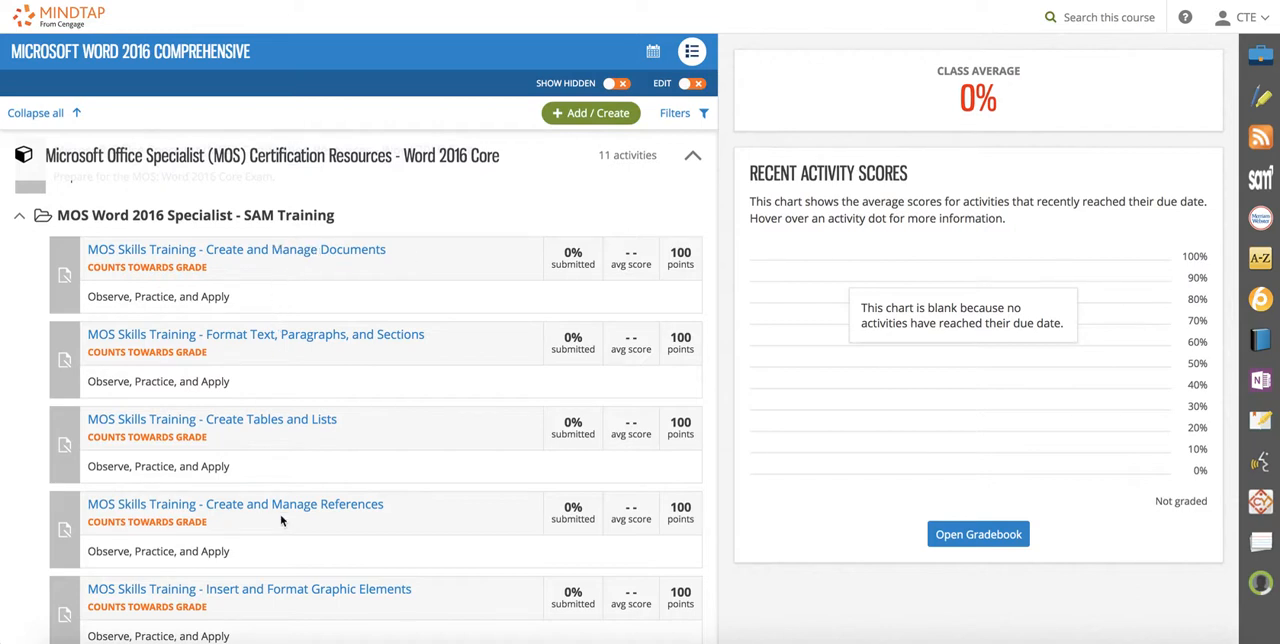
scroll(359, 273, down, 1)
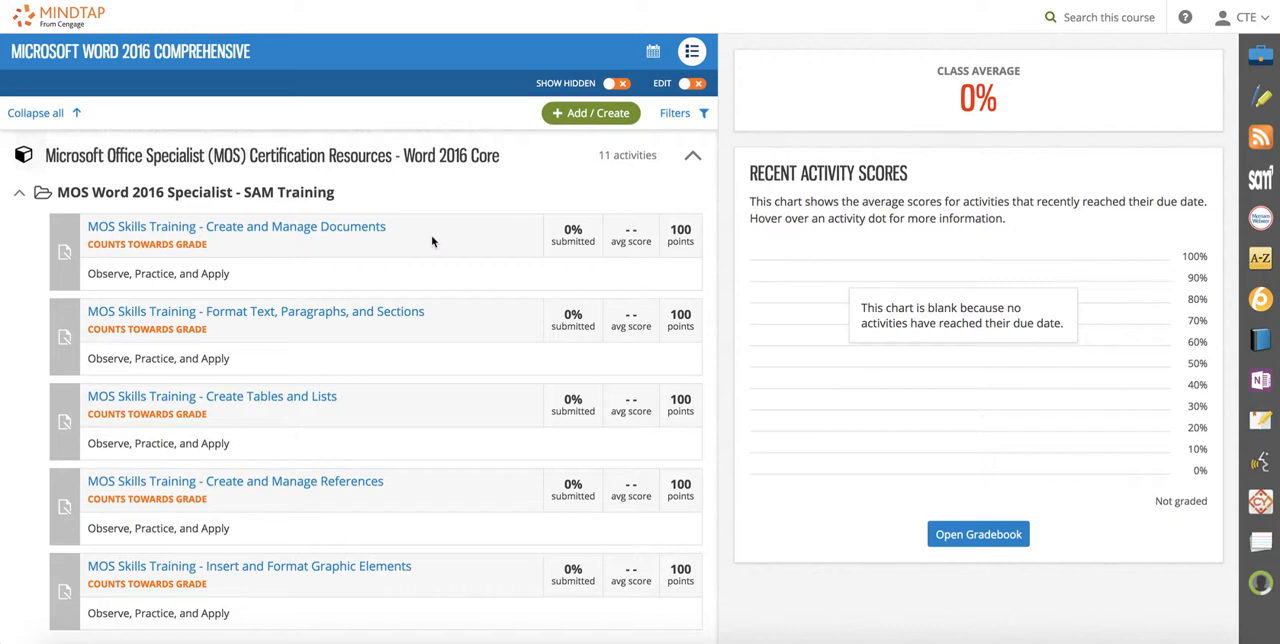
scroll(430, 241, down, 1)
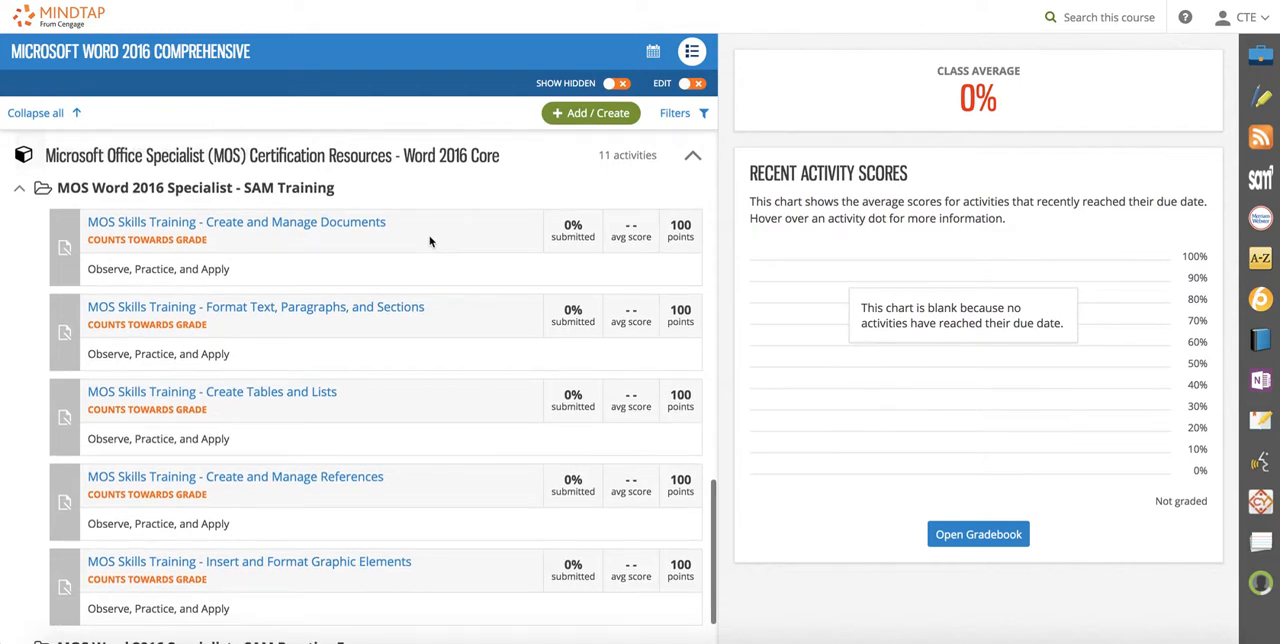
scroll(429, 241, up, 1)
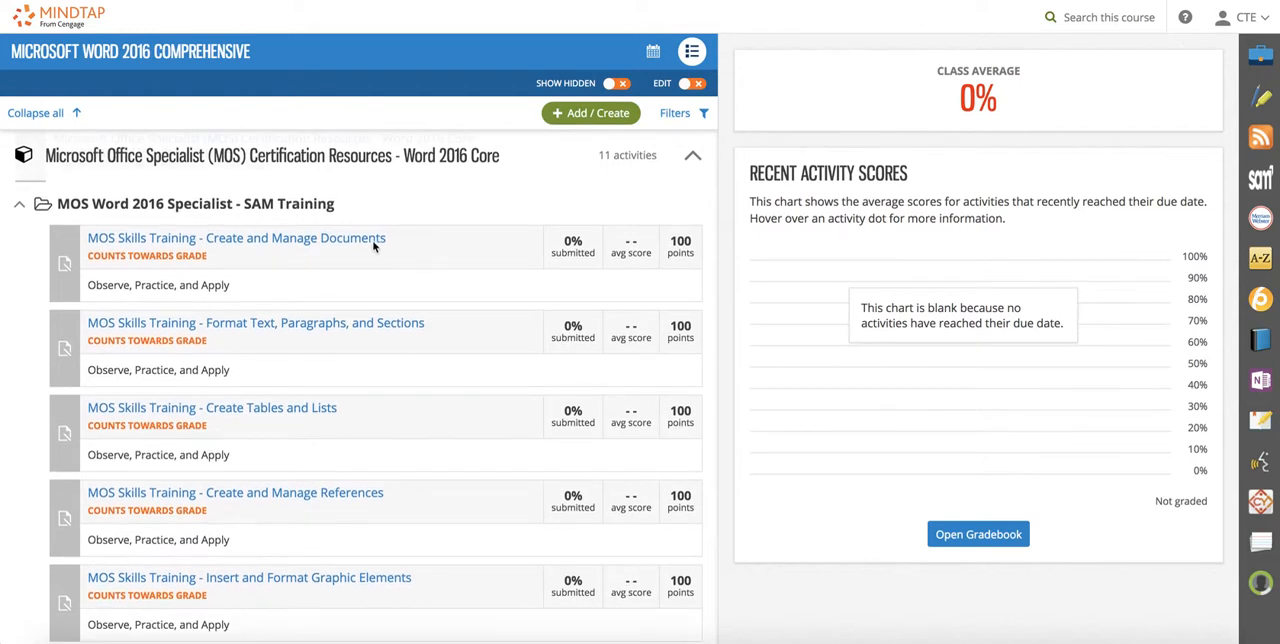
Start adding a new SAM-Assignment activity to the course.
click(570, 116)
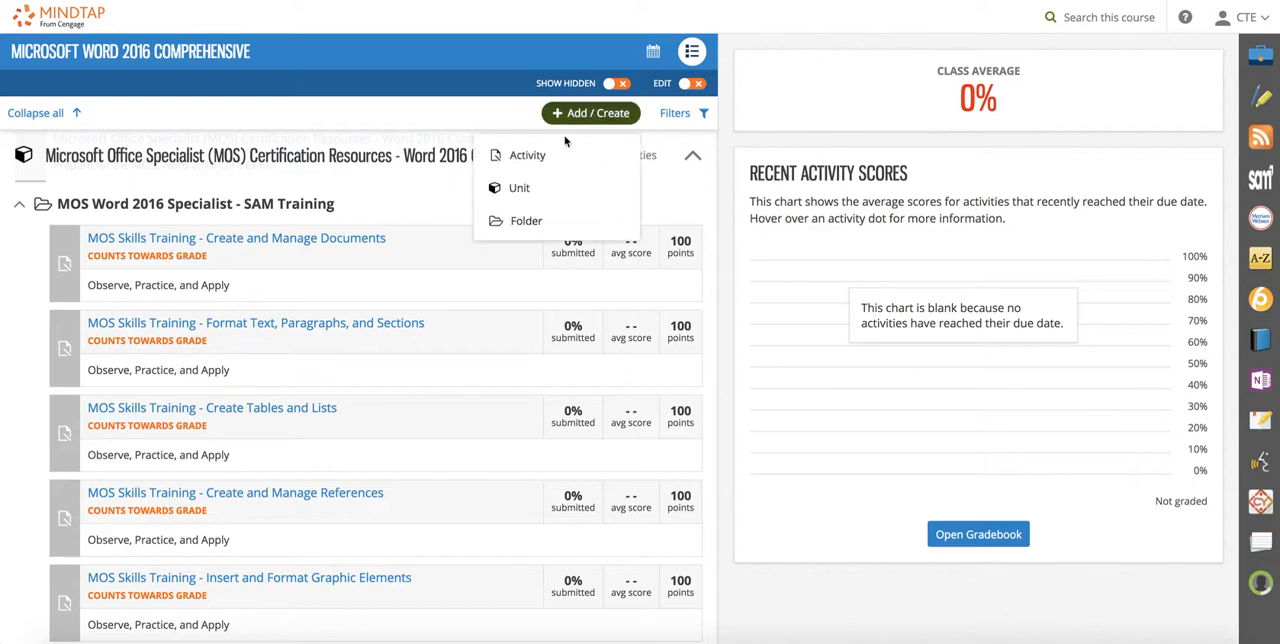
click(559, 160)
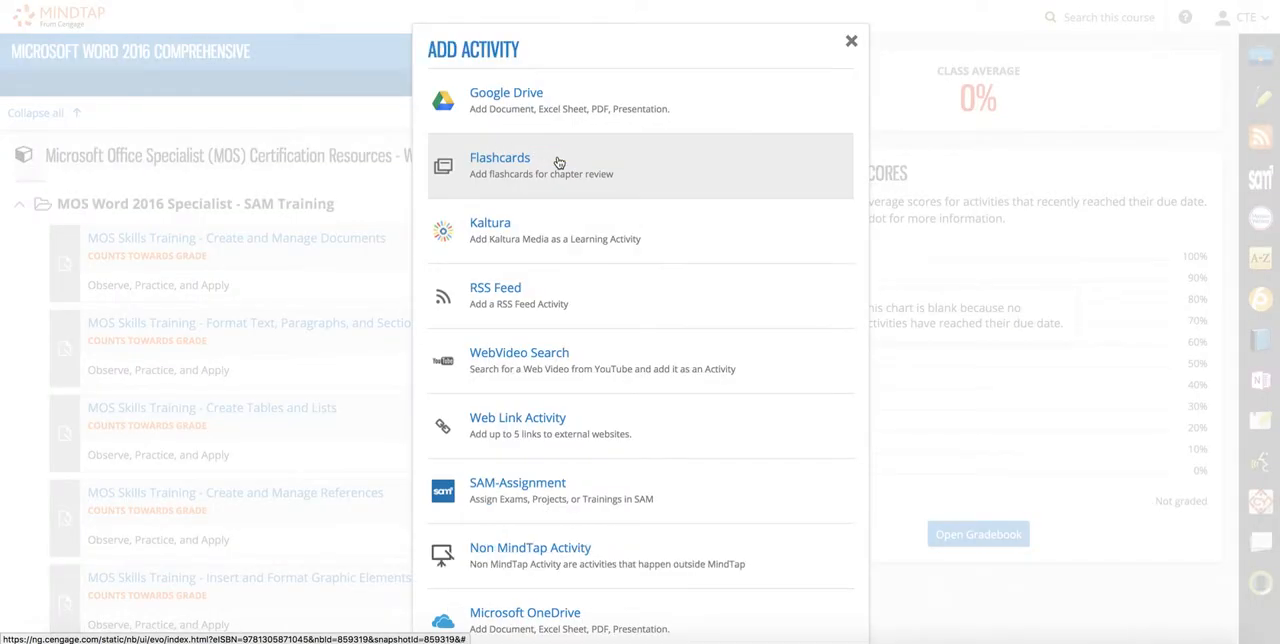
click(470, 492)
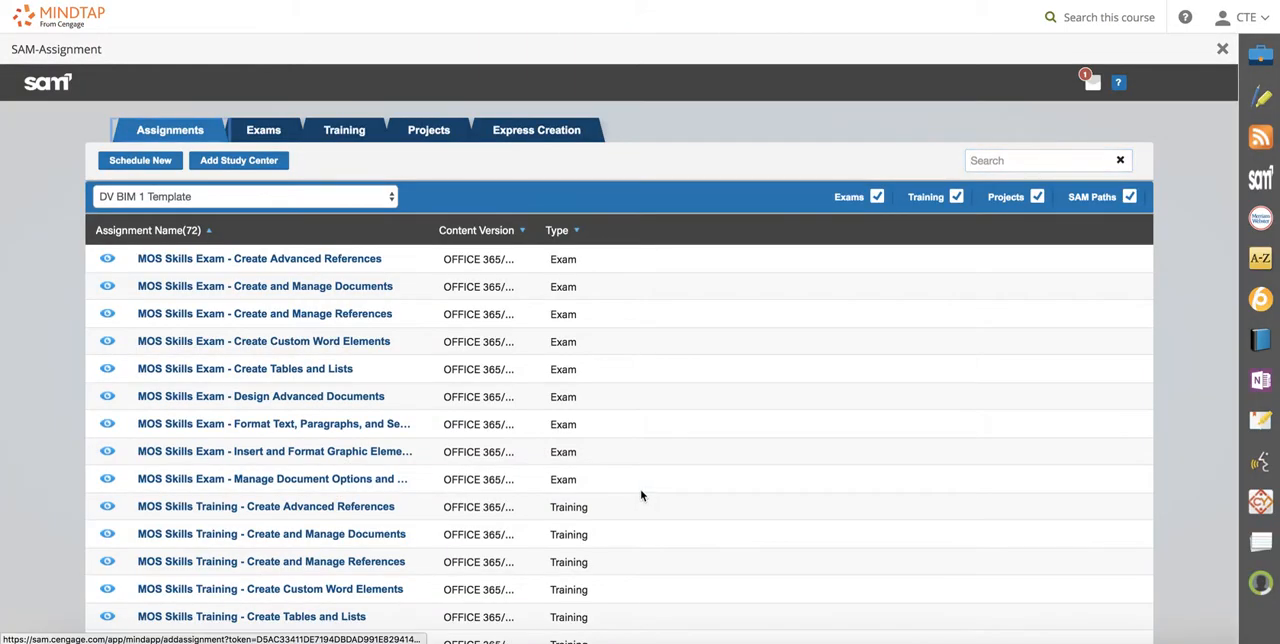
Bring up the SAM exams list, reverse its sort order by exam name, and search it for "MOS Skills Exam".
click(262, 132)
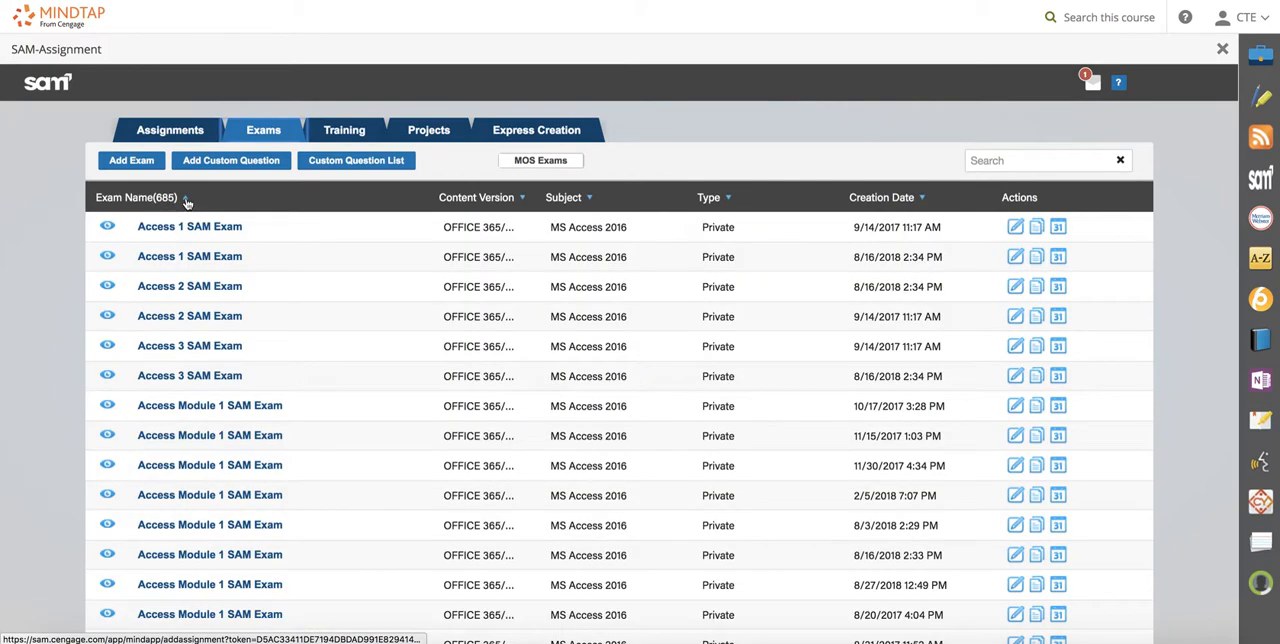
click(195, 204)
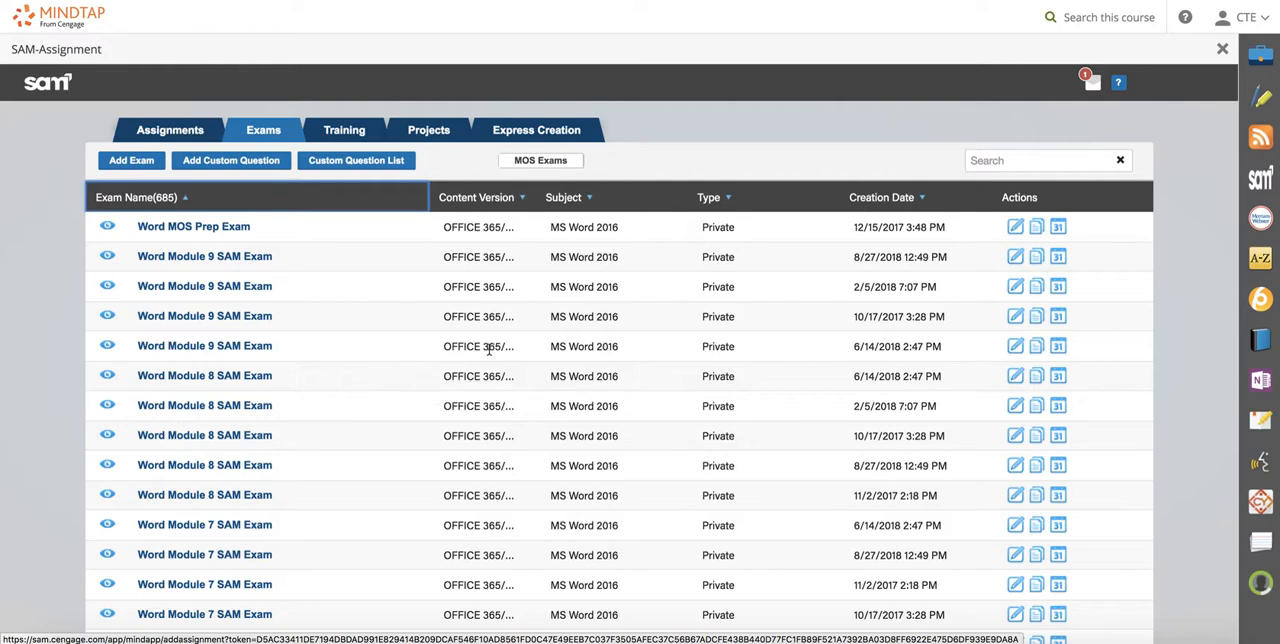
click(1010, 163)
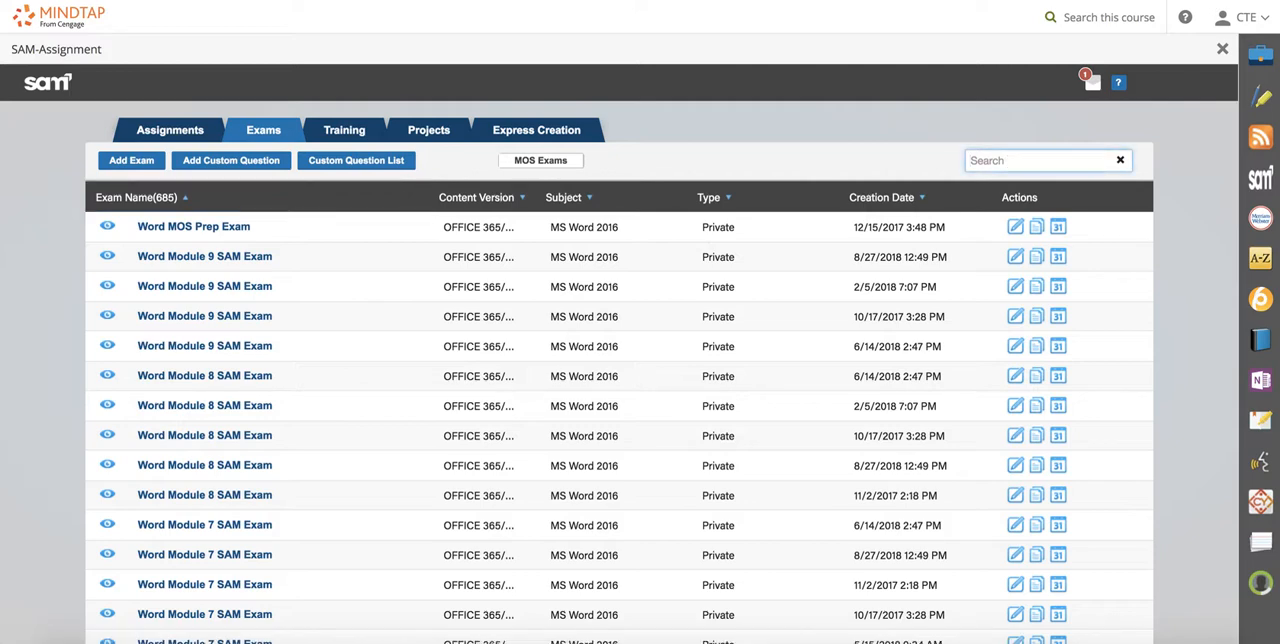
text(MOS)
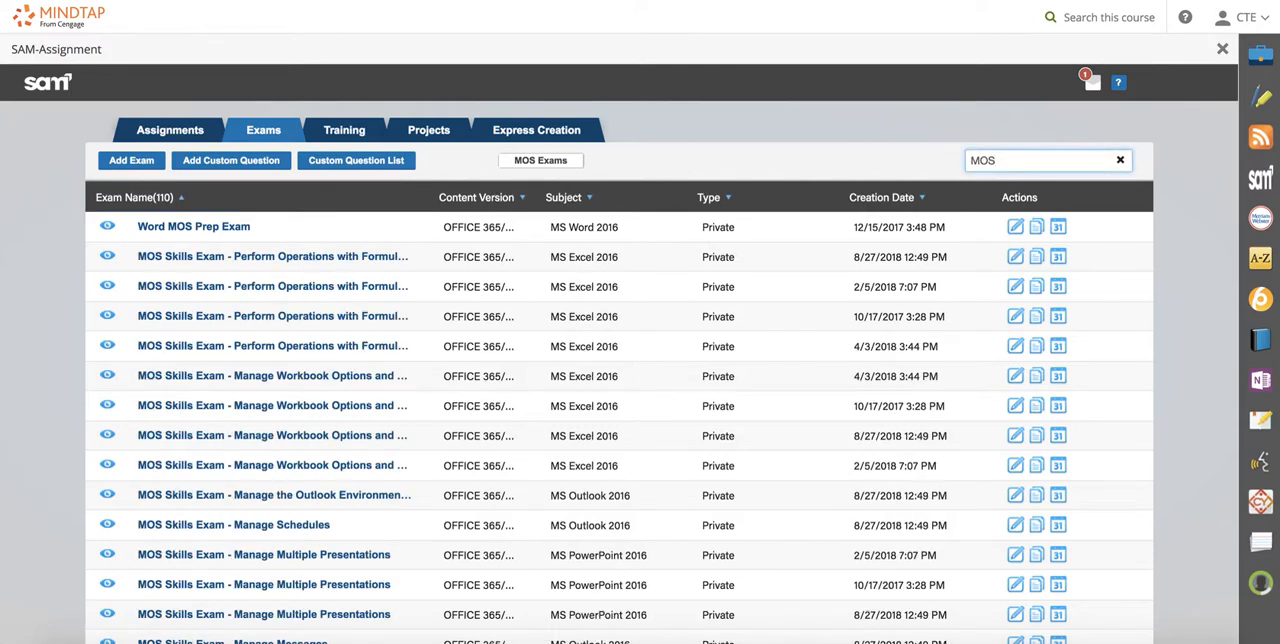
text( Skills Exam)
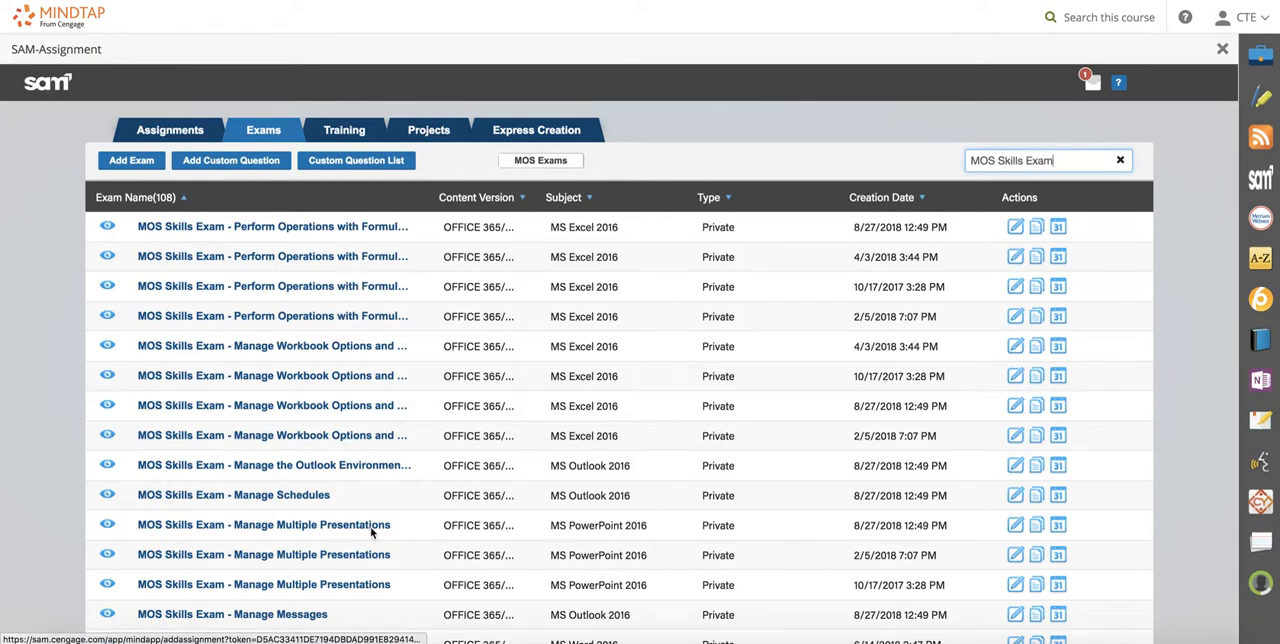
Start a copy of the MS Word 2016 exam "MOS Skills Exam - Manage Document Options and Settings" created 6/14/2018.
scroll(370, 533, down, 3)
scroll(370, 535, up, 2)
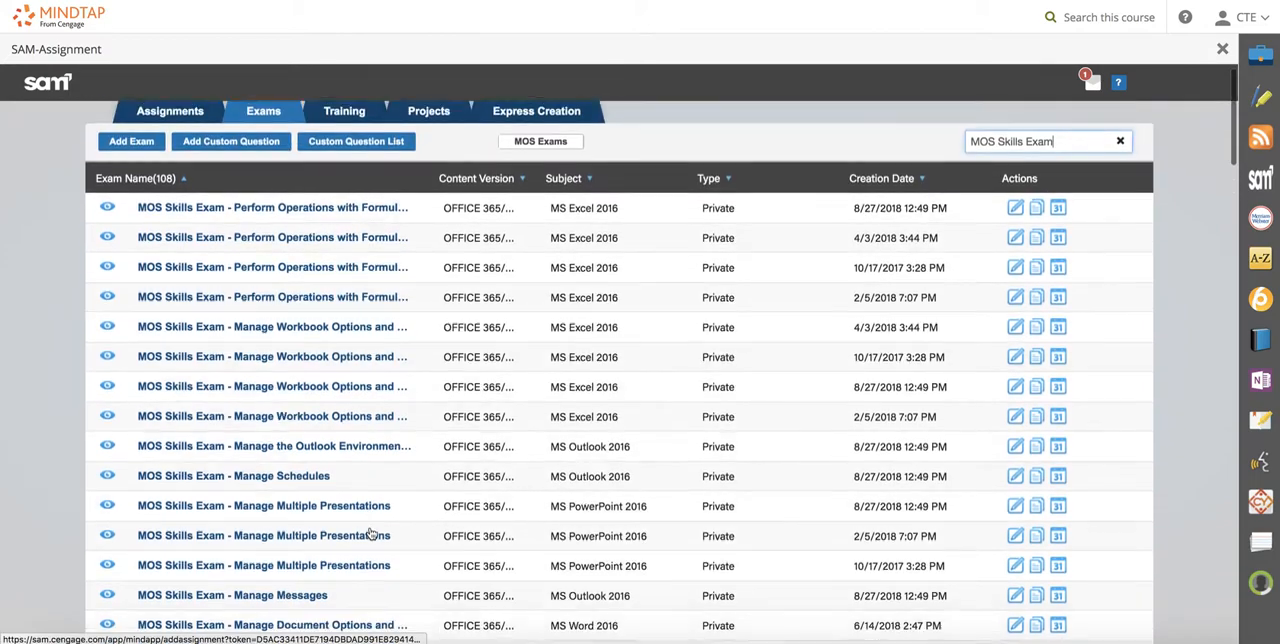
scroll(370, 535, down, 5)
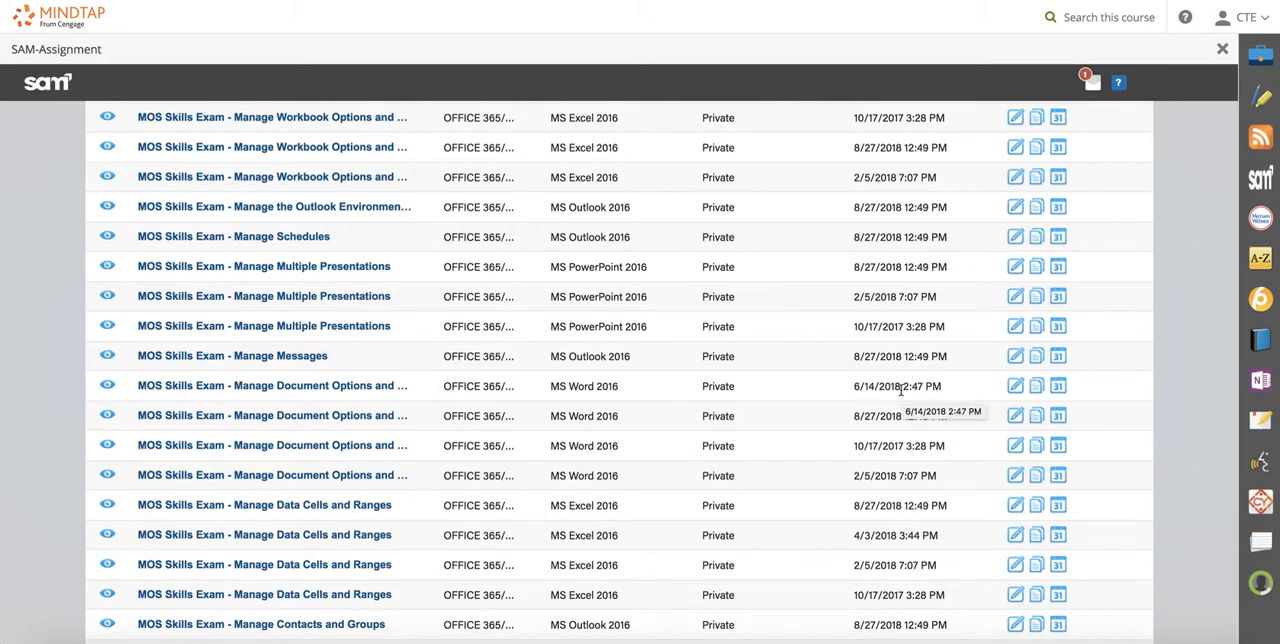
click(1039, 392)
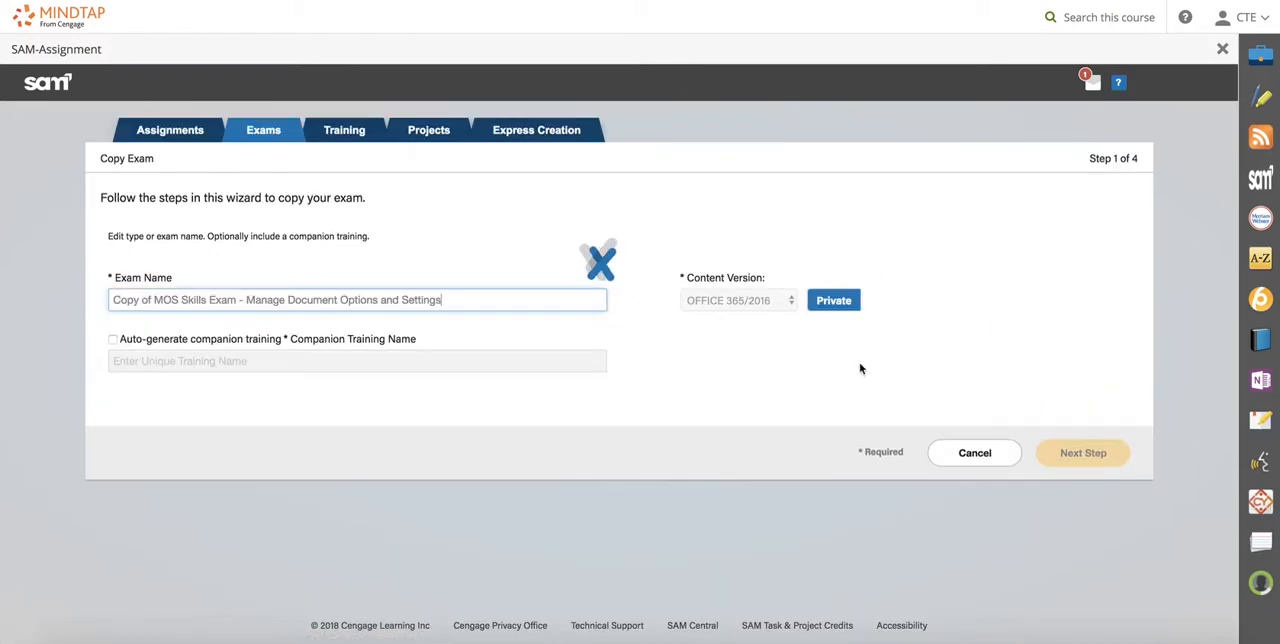
Name the copy "MOS Skills Exam - Manage Document Options and Settings Part 1" and continue to task selection with the MOS 2016 Certification Prep textbook.
drag(152, 300, 110, 300)
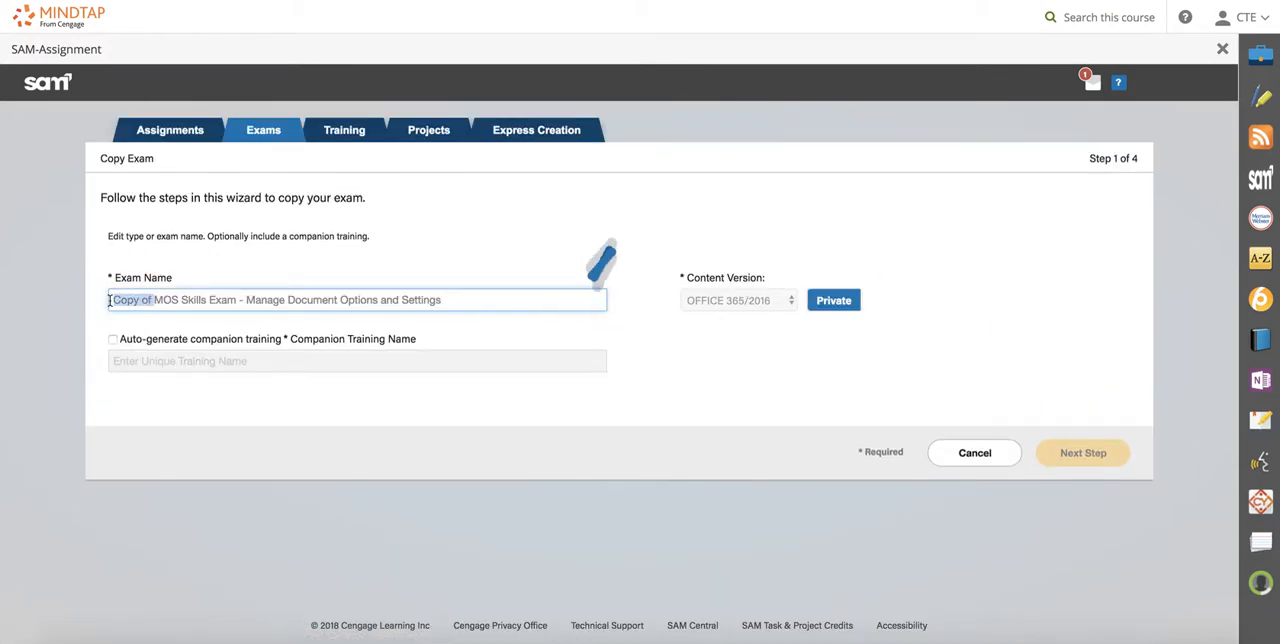
key(BackSpace)
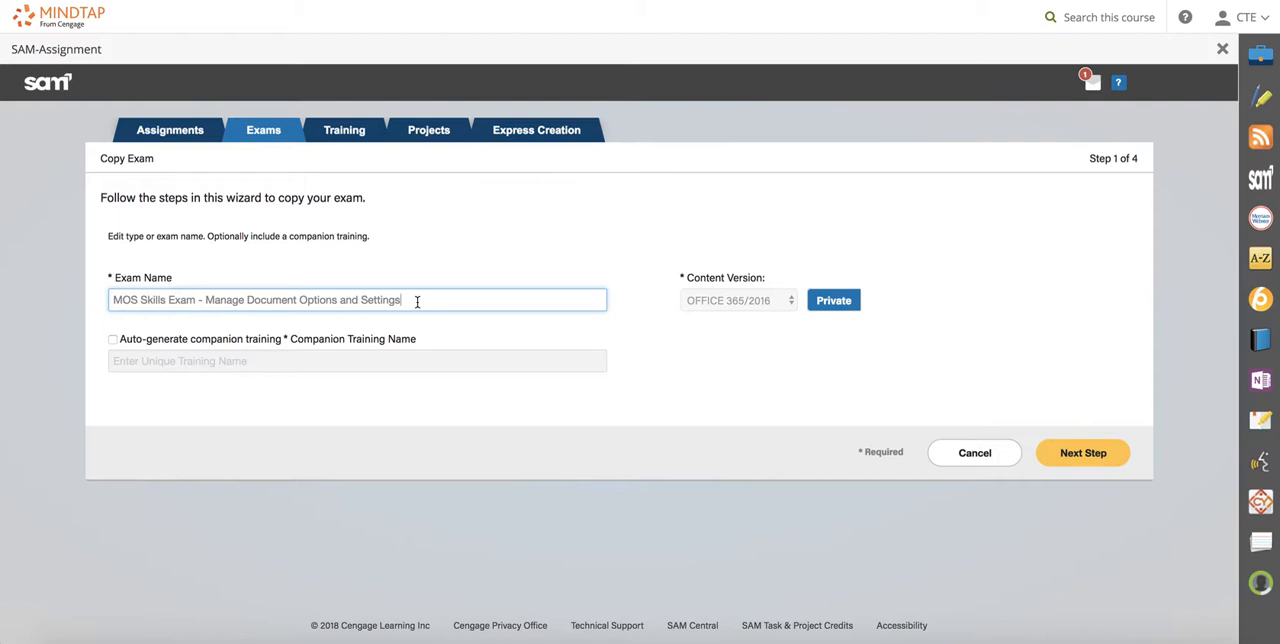
text(Part 1)
click(1108, 452)
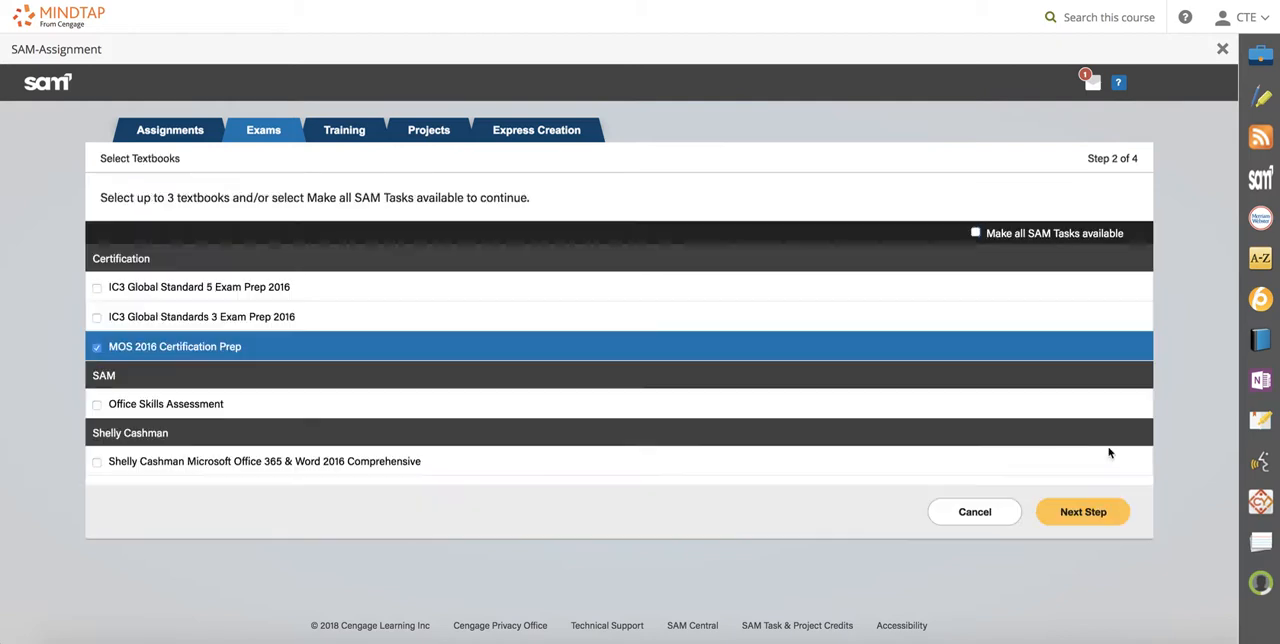
click(1083, 524)
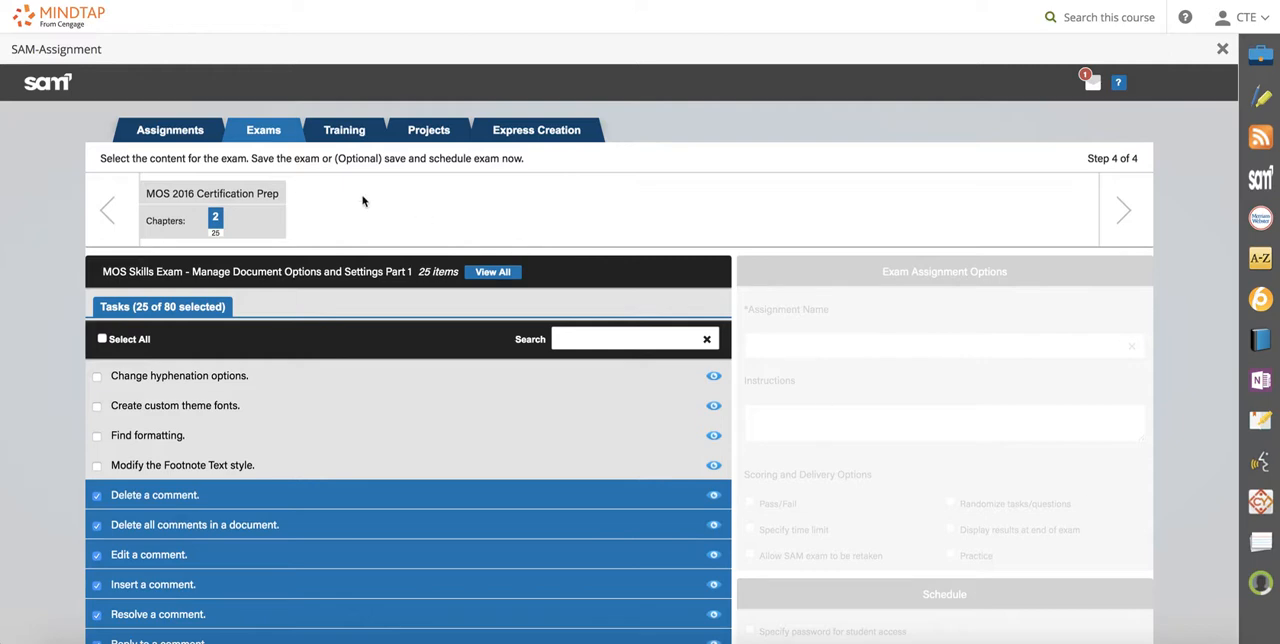
Add the tasks for changing hyphenation options, creating custom theme fonts, finding formatting and modifying the Footnote Text style to the exam.
scroll(340, 310, down, 10)
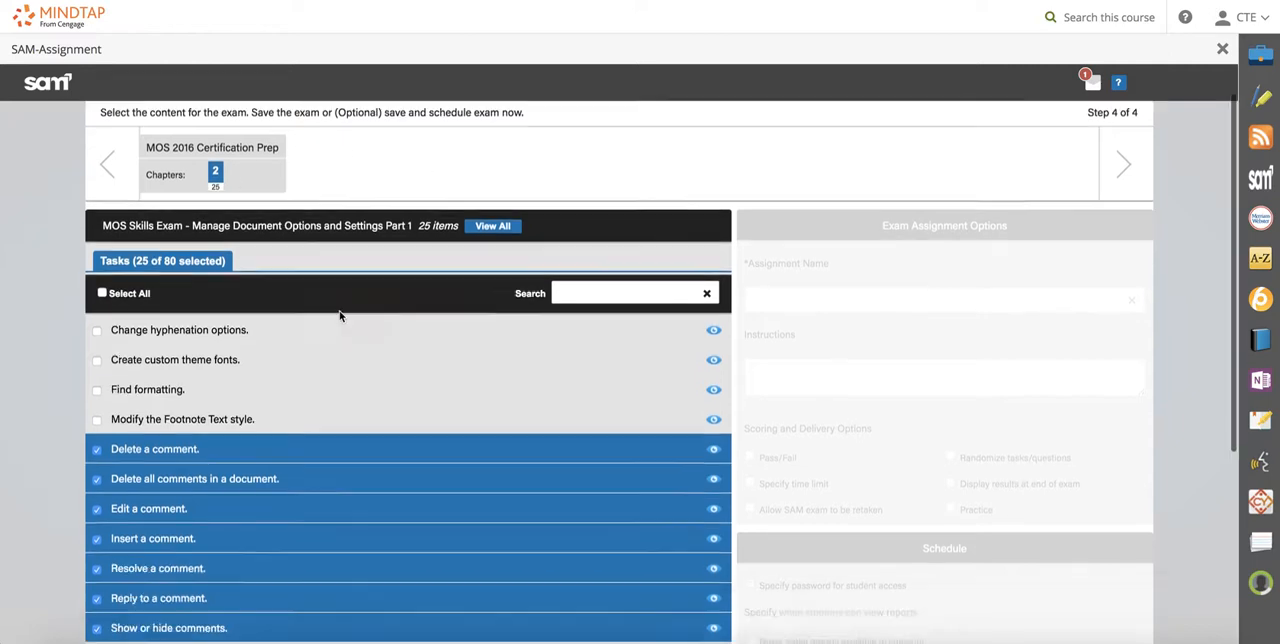
scroll(345, 440, down, 15)
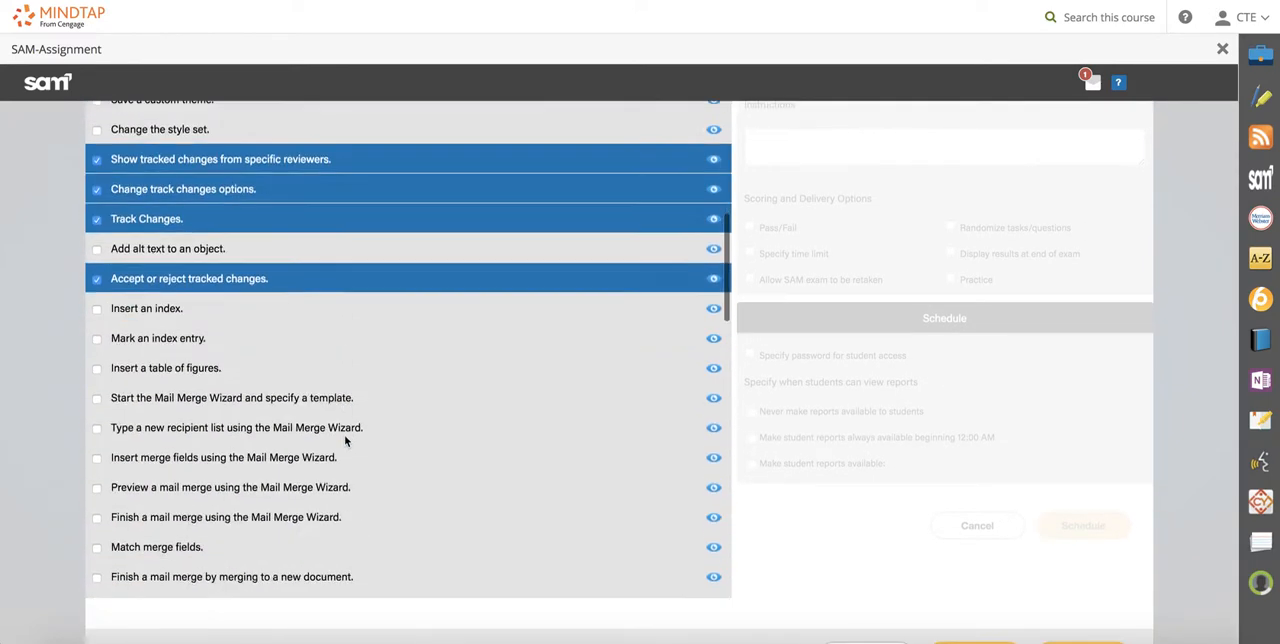
scroll(345, 437, down, 2)
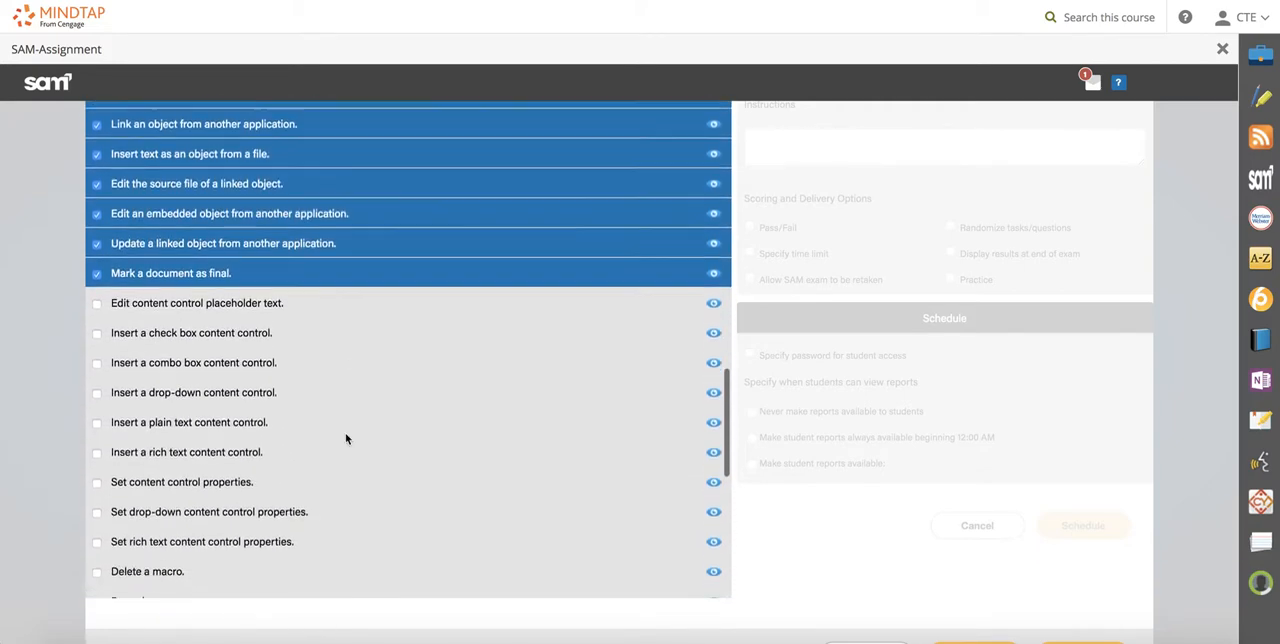
scroll(345, 437, up, 3)
scroll(345, 437, up, 6)
scroll(345, 437, up, 15)
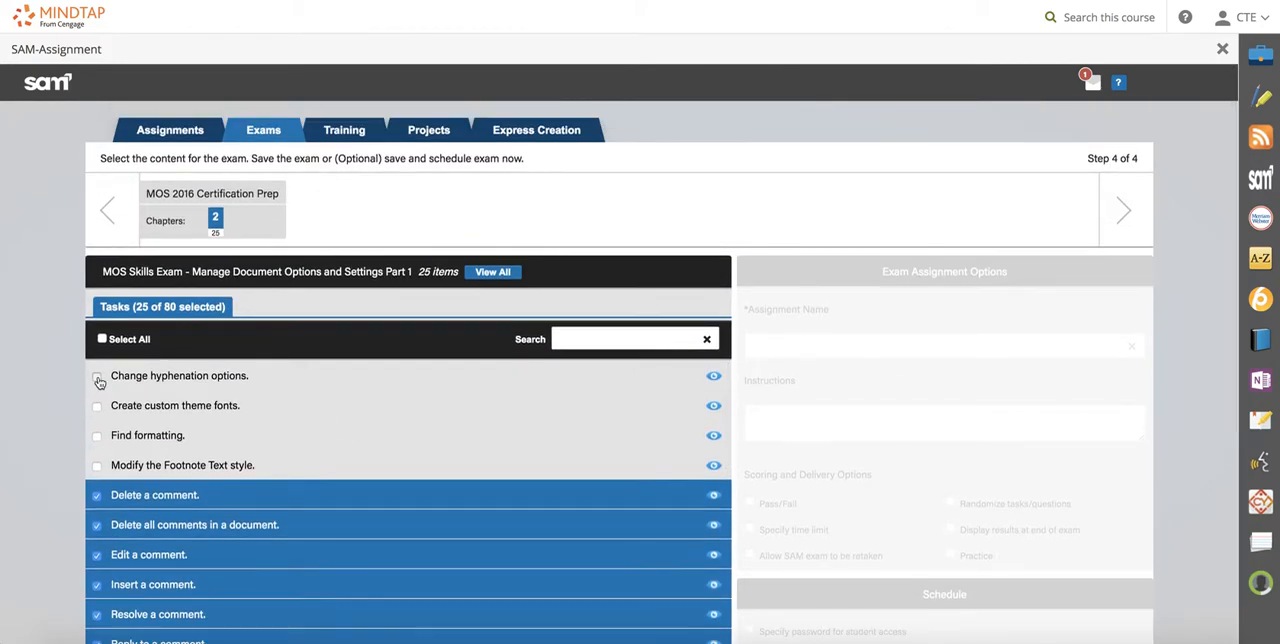
click(98, 378)
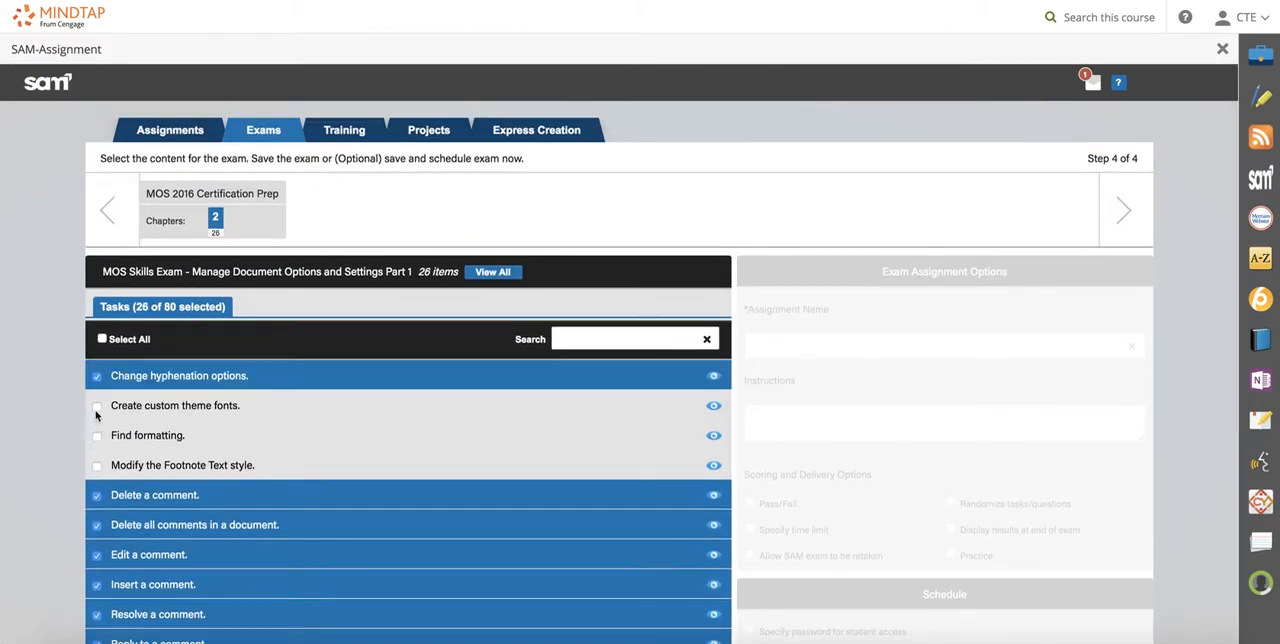
click(98, 406)
click(98, 436)
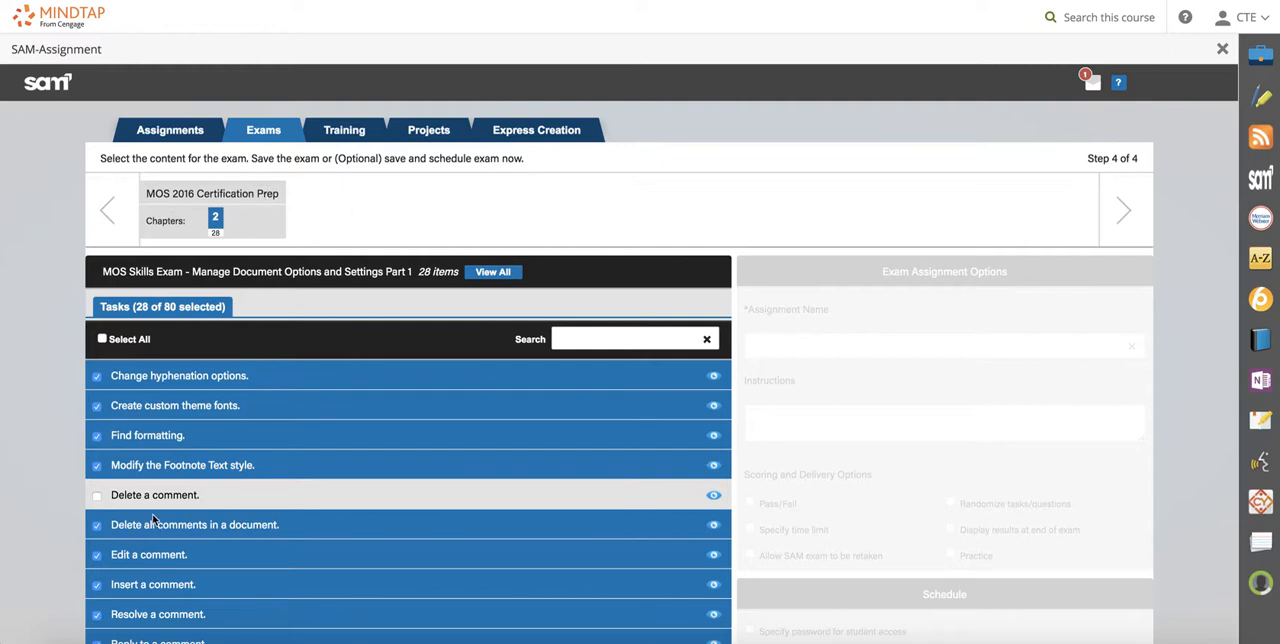
Remove the tasks for deleting, editing, inserting, resolving and replying to comments from the exam.
click(97, 527)
click(98, 556)
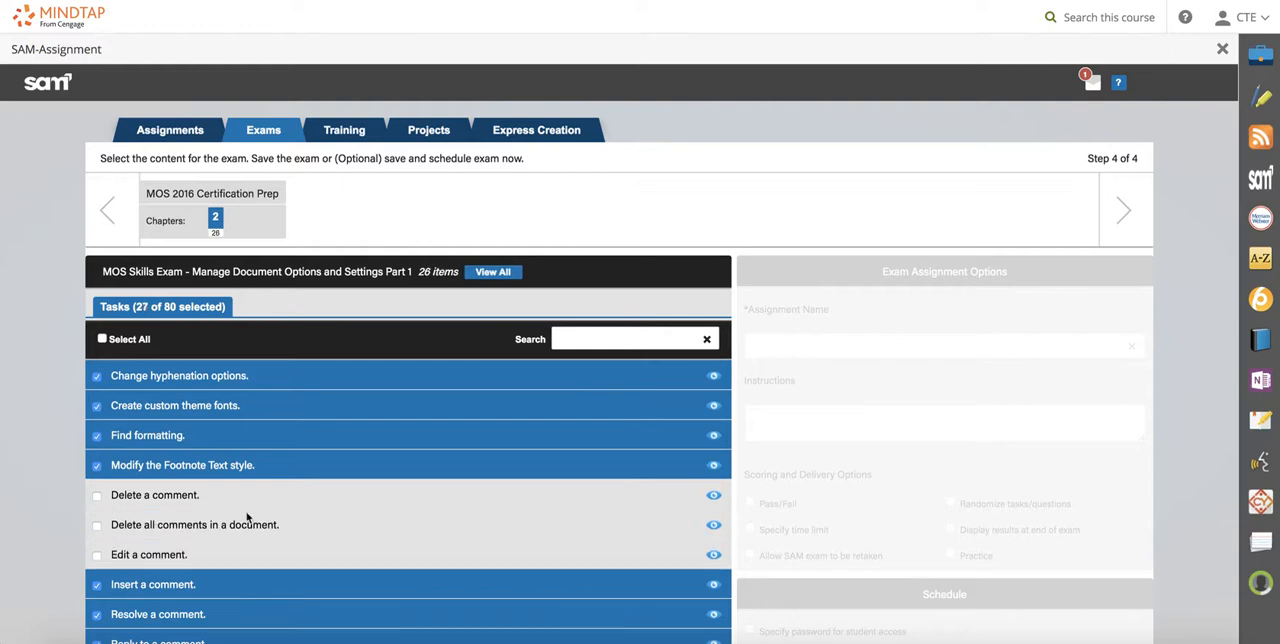
scroll(491, 499, down, 1)
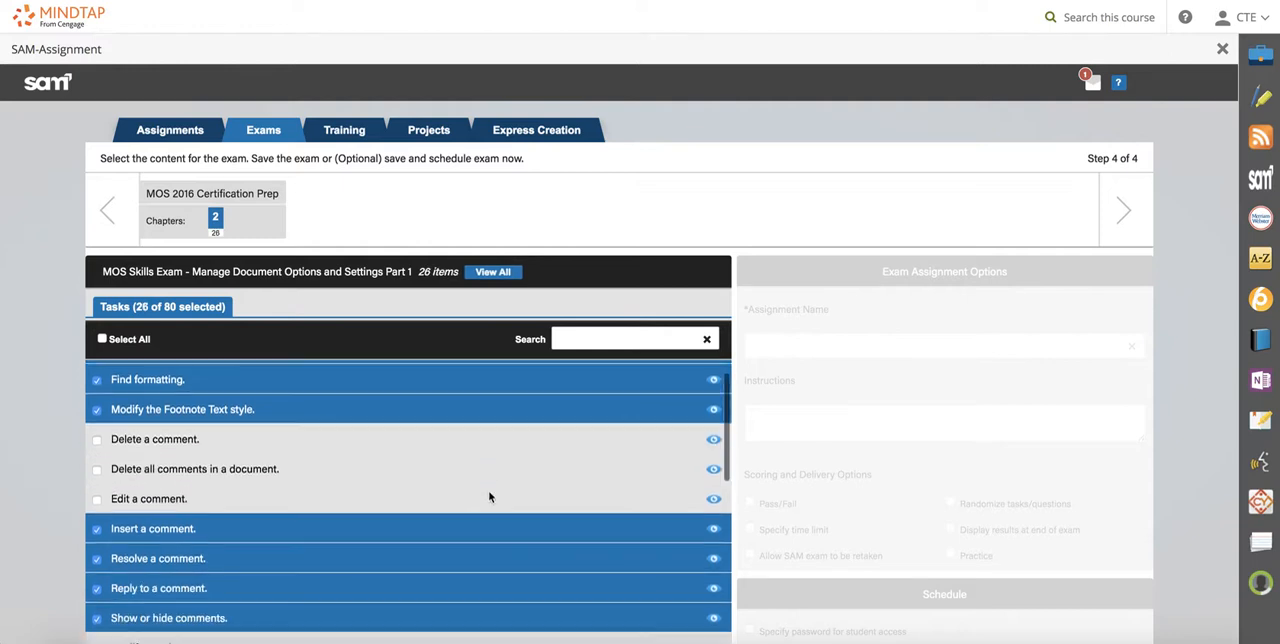
click(96, 522)
click(96, 552)
click(96, 581)
scroll(489, 412, up, 2)
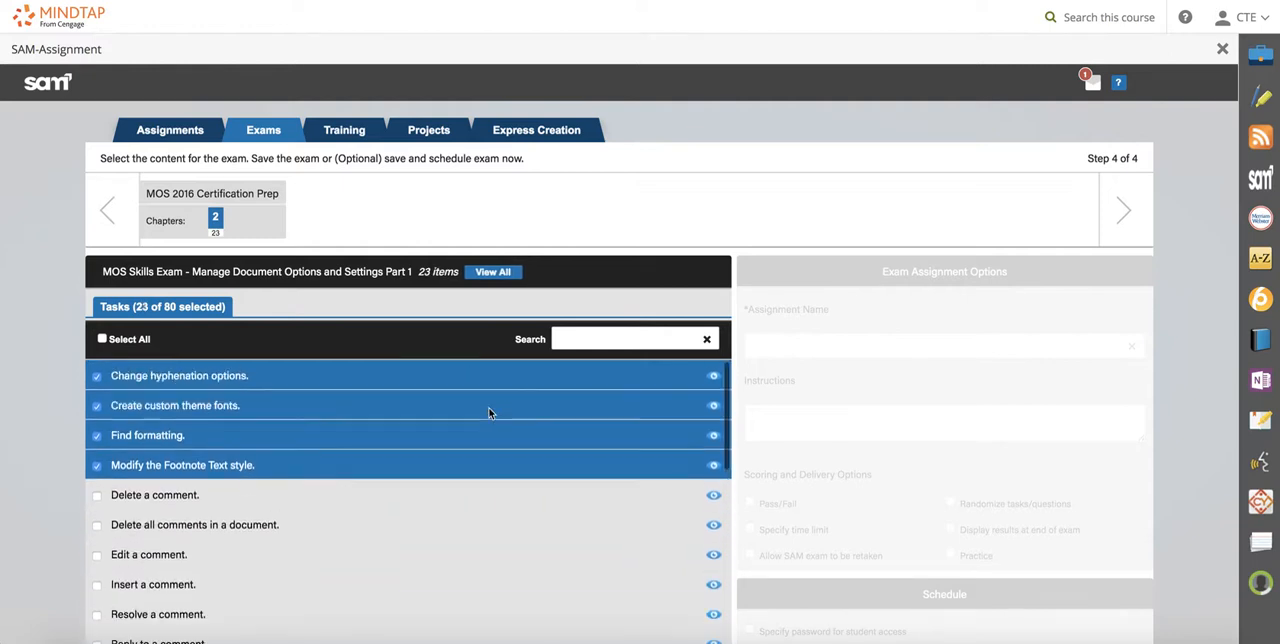
Review which tasks are selected across the exam's full task list.
scroll(1180, 279, down, 3)
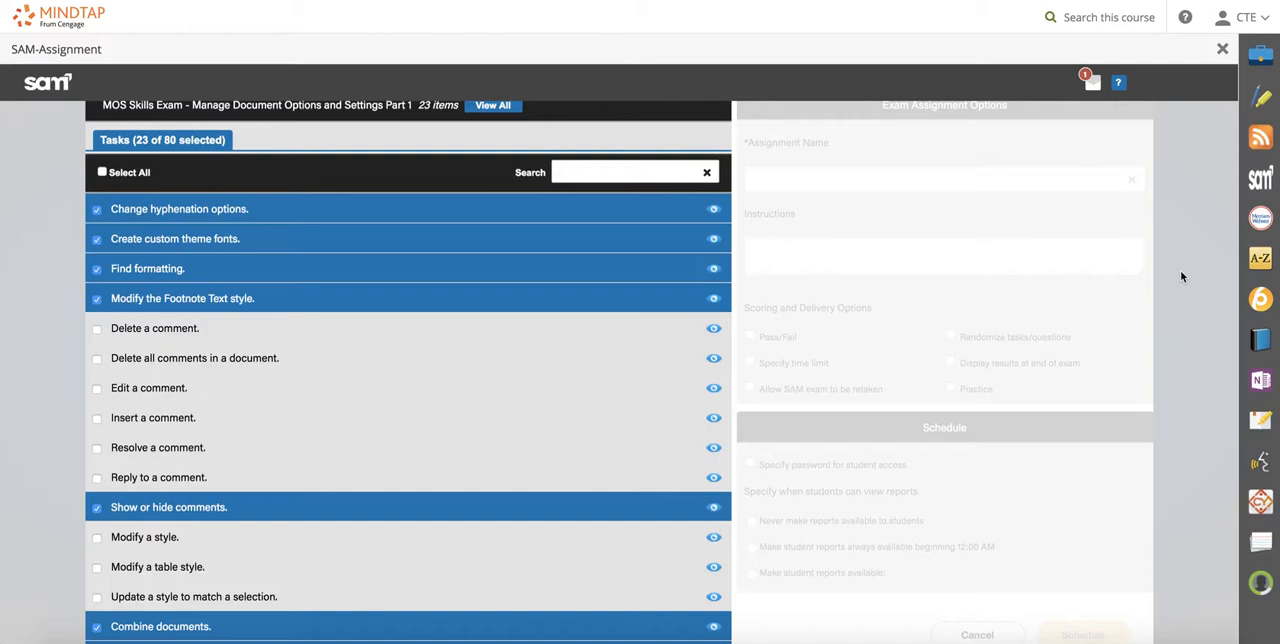
scroll(398, 338, down, 1)
scroll(396, 336, down, 20)
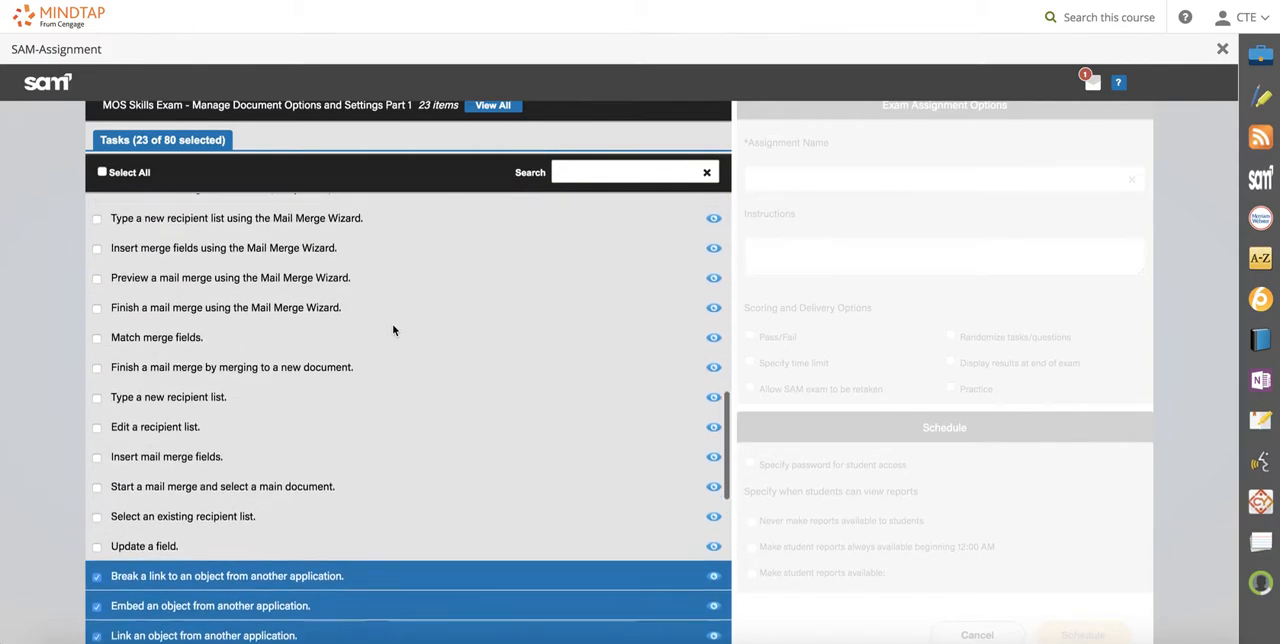
scroll(394, 324, up, 20)
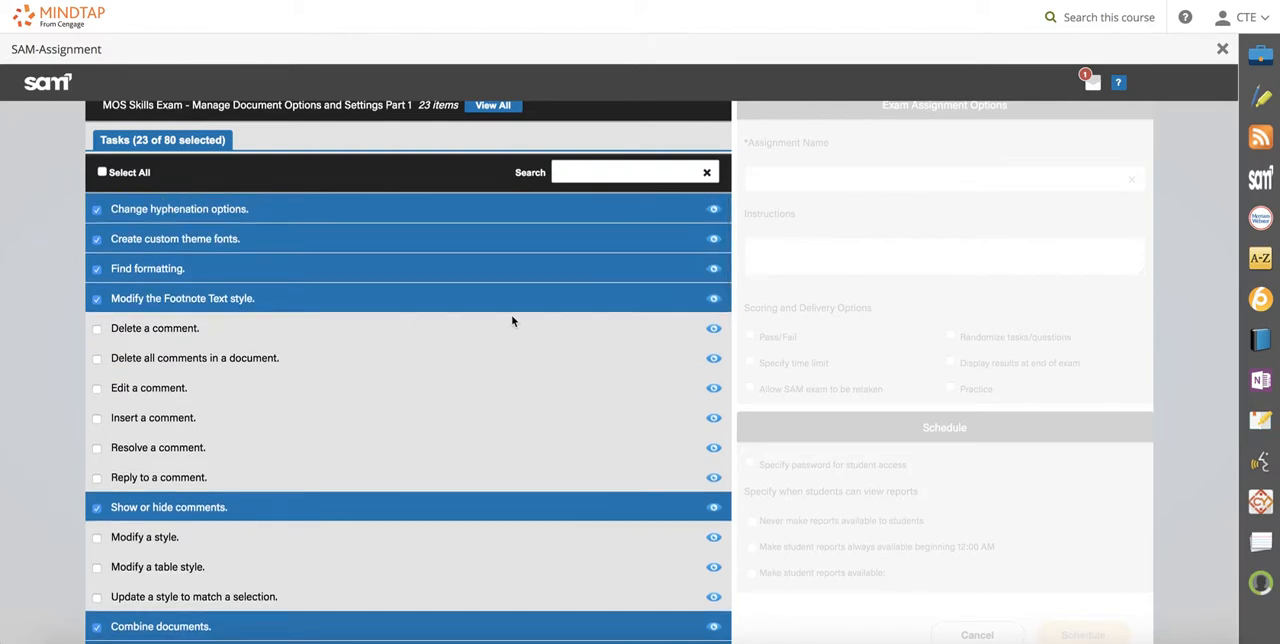
Save the customized Part 1 exam and finish without scheduling it.
scroll(1195, 357, down, 4)
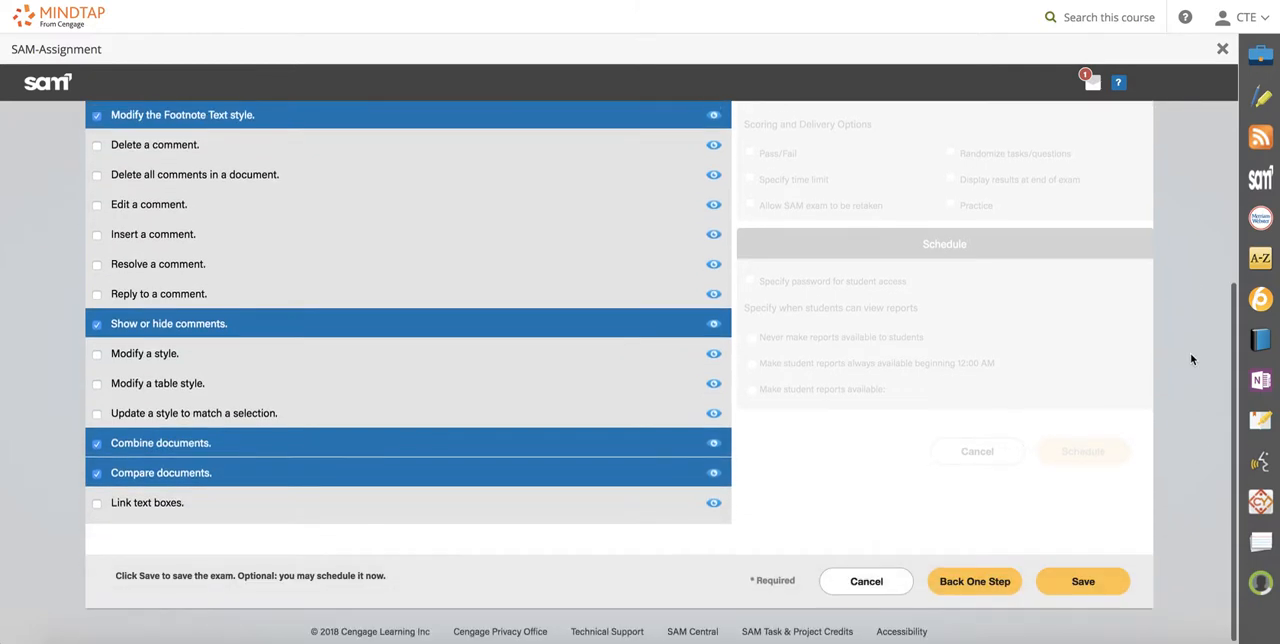
click(1098, 584)
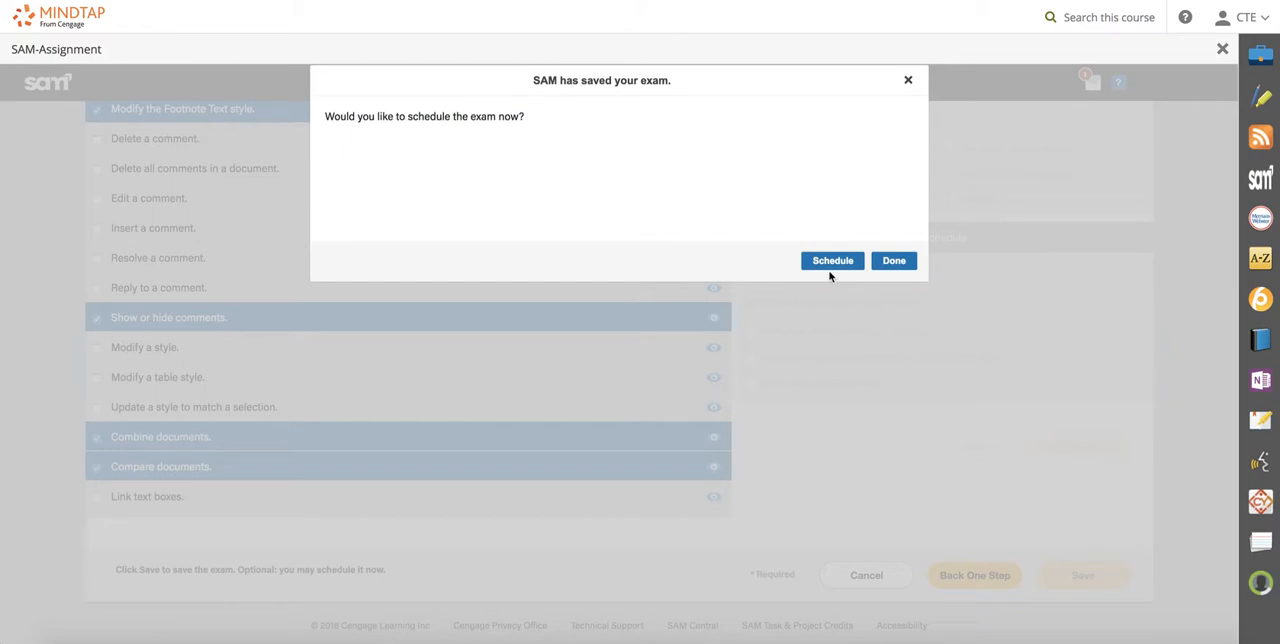
click(894, 261)
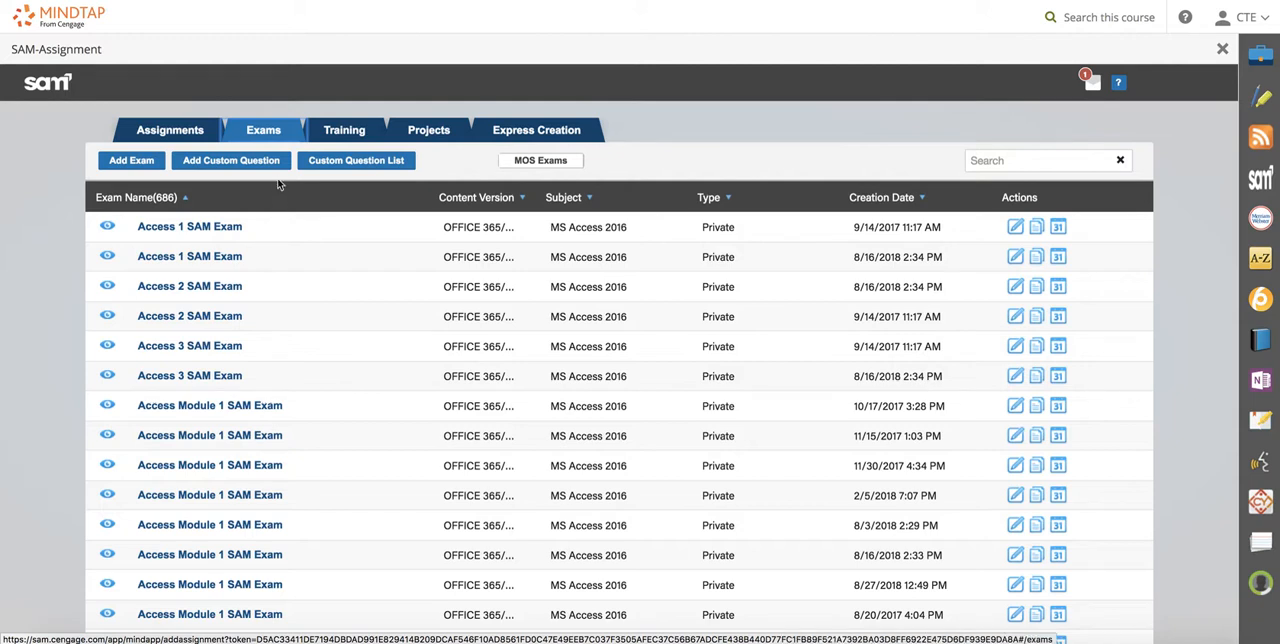
Start scheduling a new assignment and set its assignment type to SAM Path.
click(185, 131)
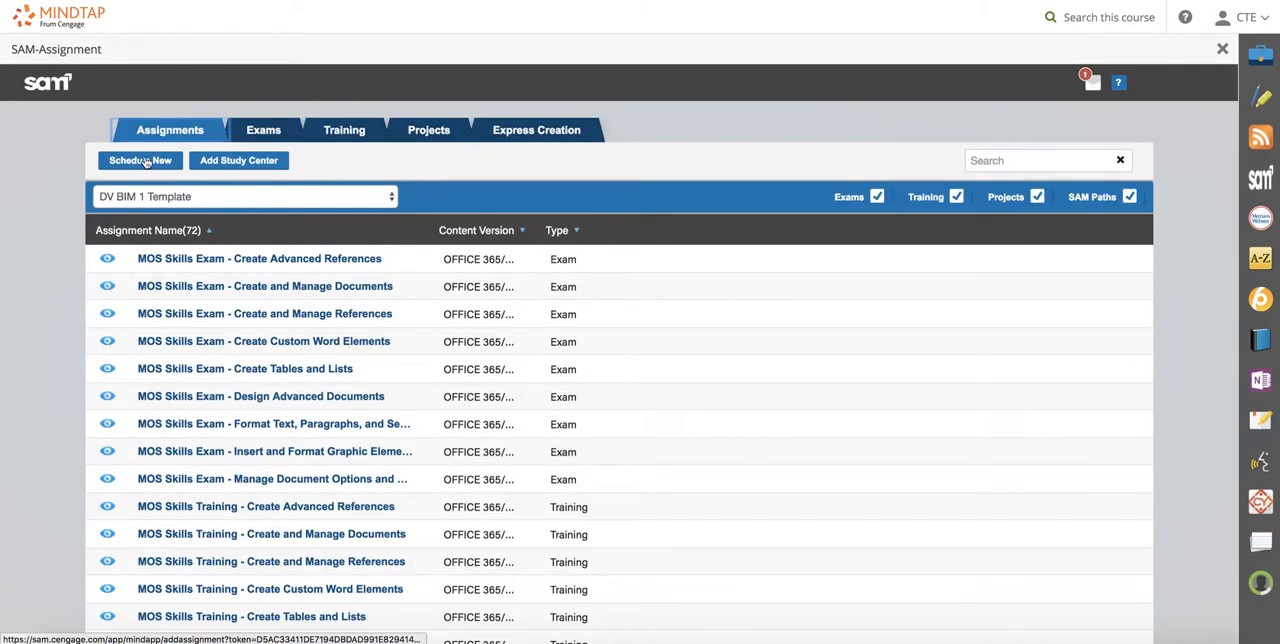
click(143, 161)
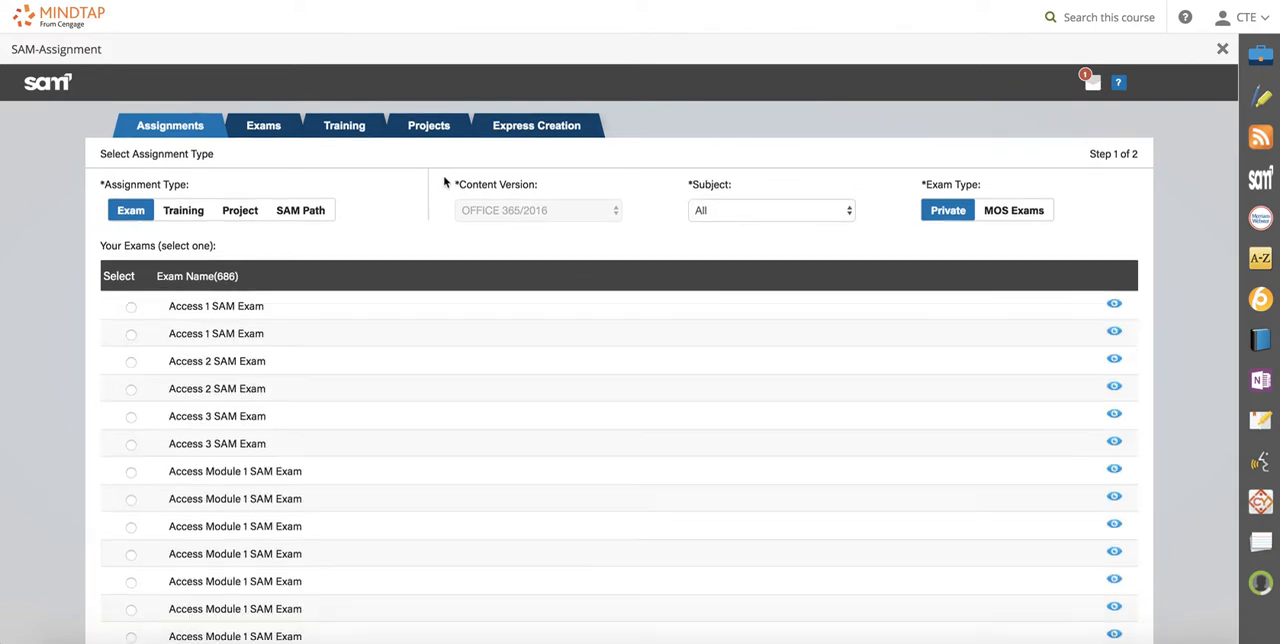
scroll(445, 181, down, 1)
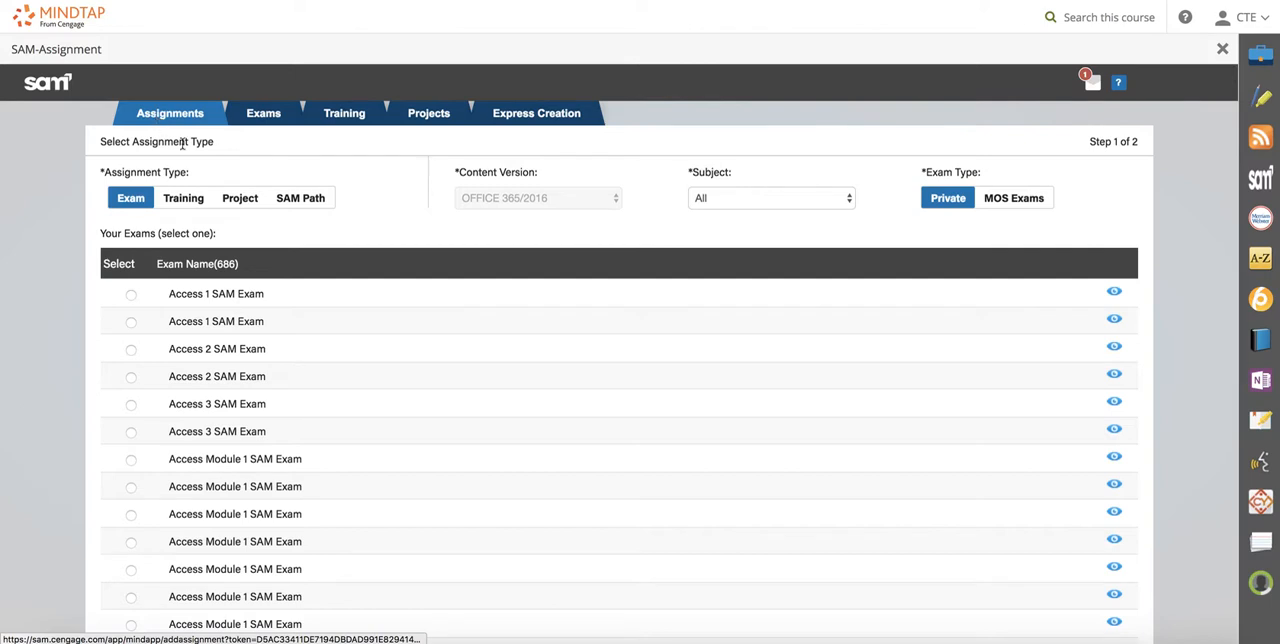
click(309, 205)
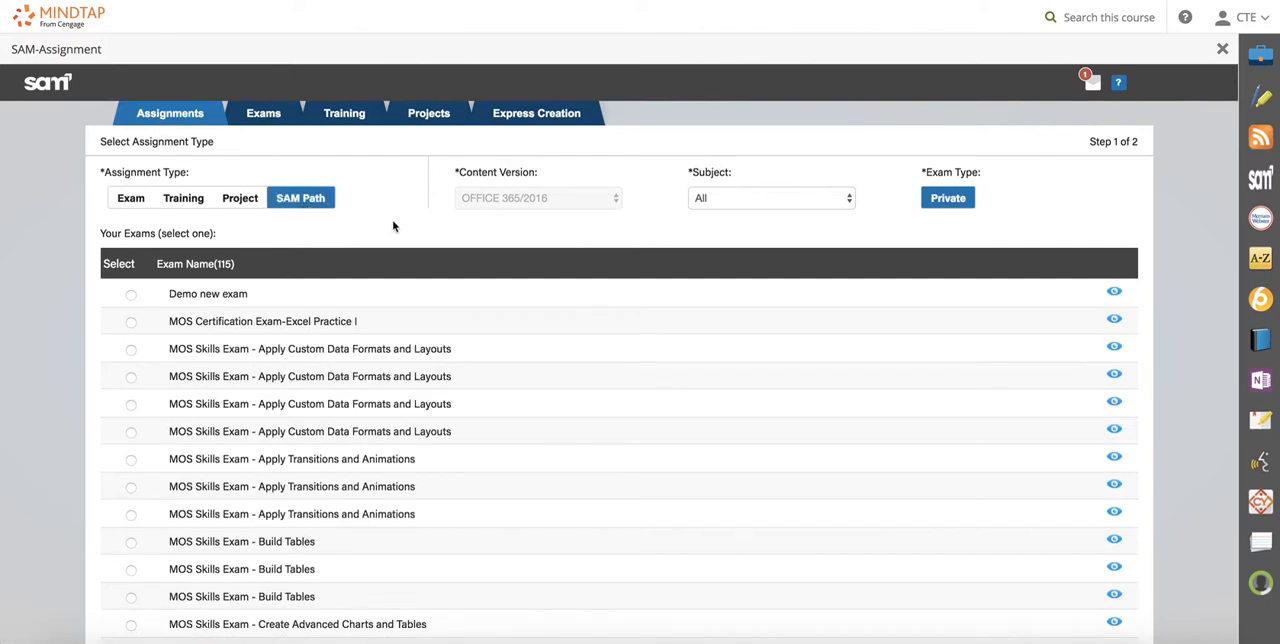
Filter the list of available exams by the subject MS Word 2016.
scroll(400, 422, down, 5)
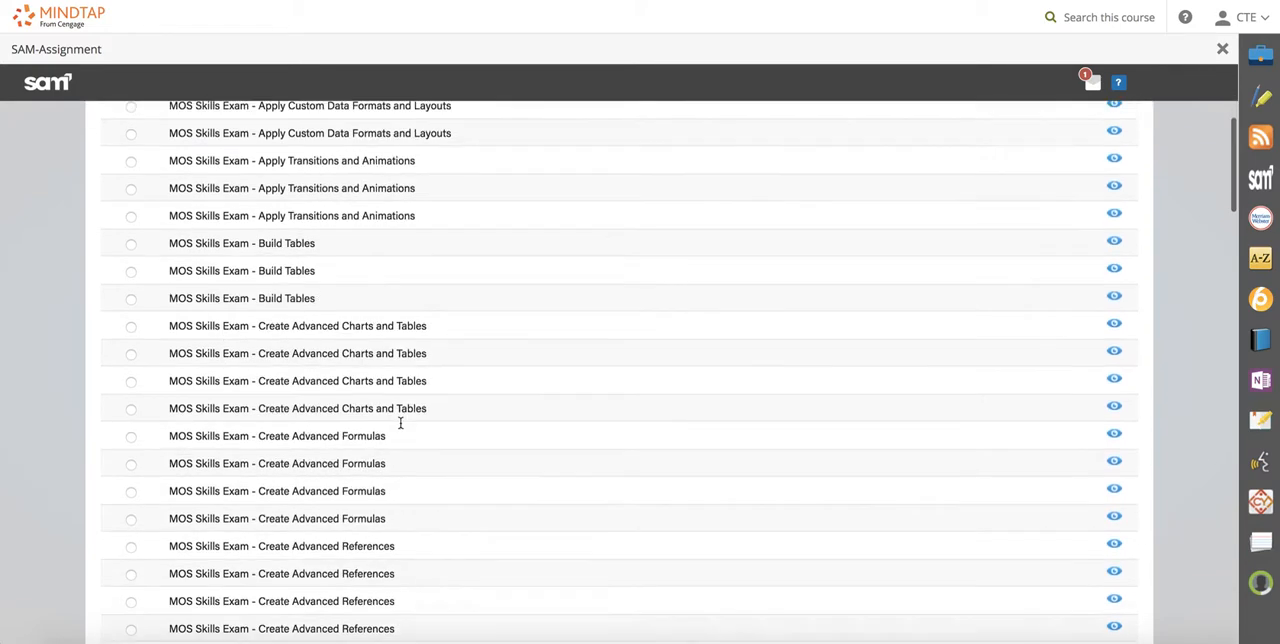
scroll(398, 421, up, 5)
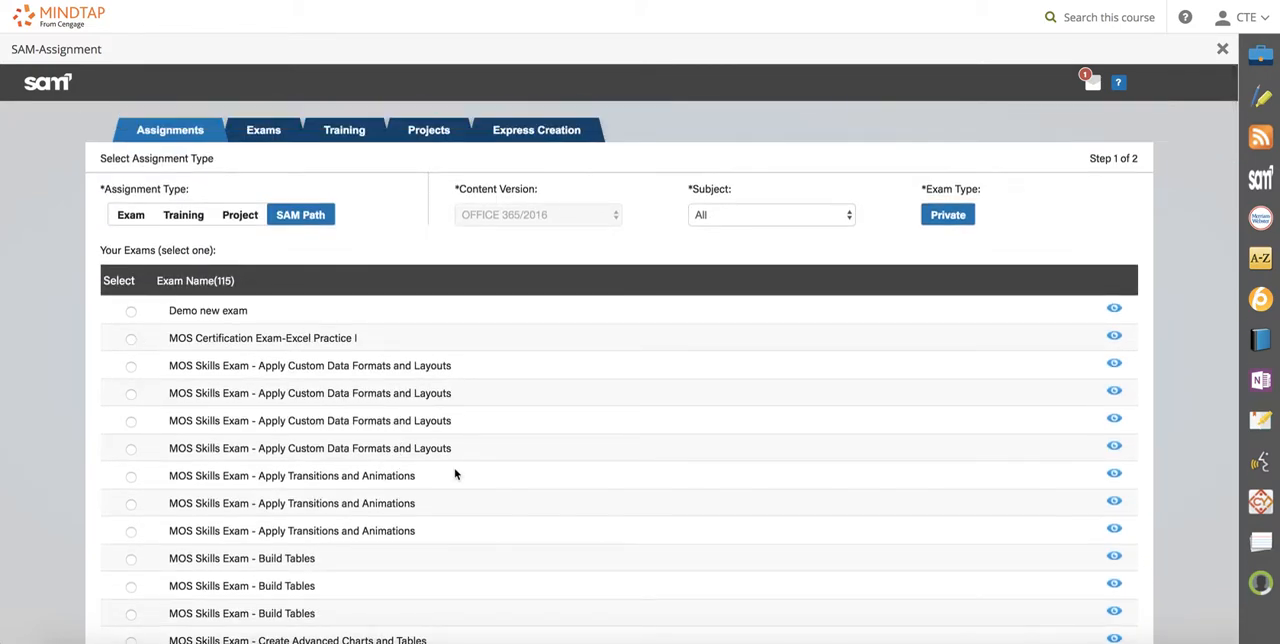
scroll(454, 471, down, 1)
scroll(449, 462, up, 1)
click(841, 225)
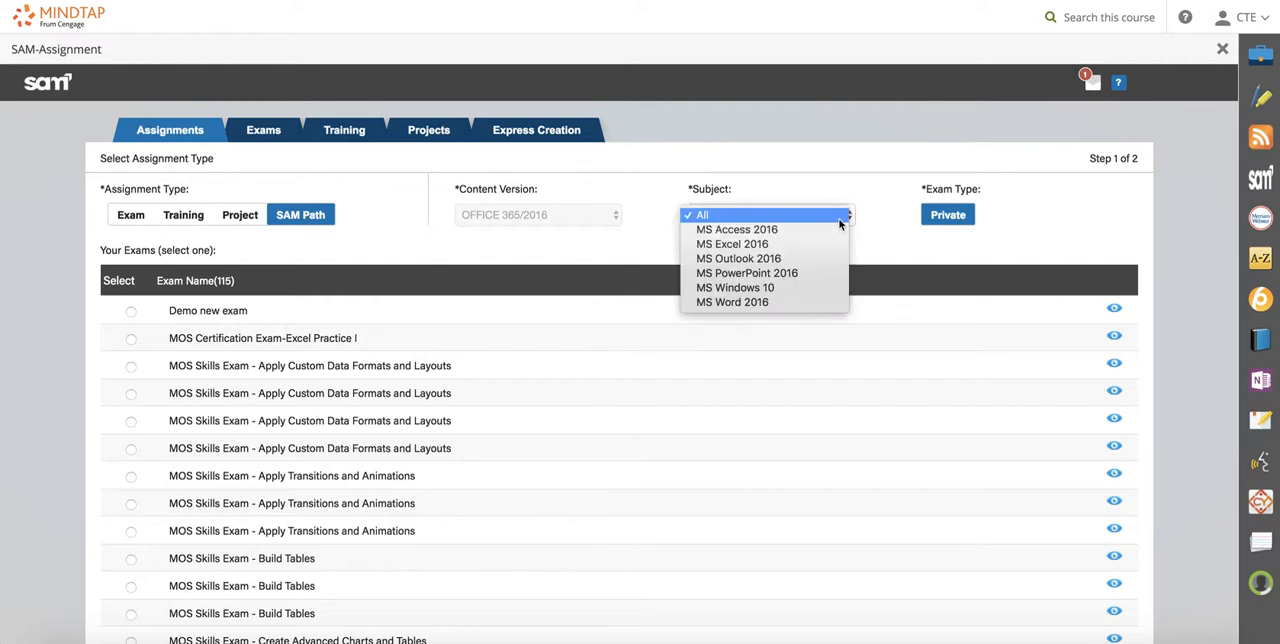
click(790, 301)
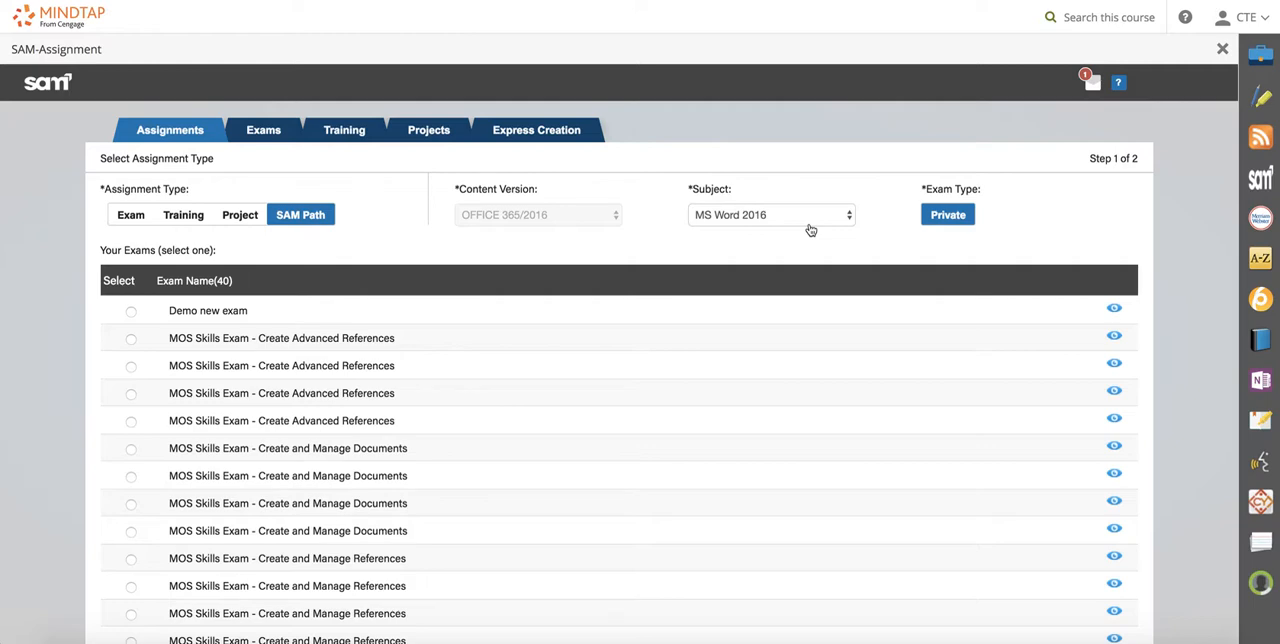
Select the first "MOS Skills Exam - Create and Manage Documents" exam and continue to the assignment options.
scroll(640, 331, down, 6)
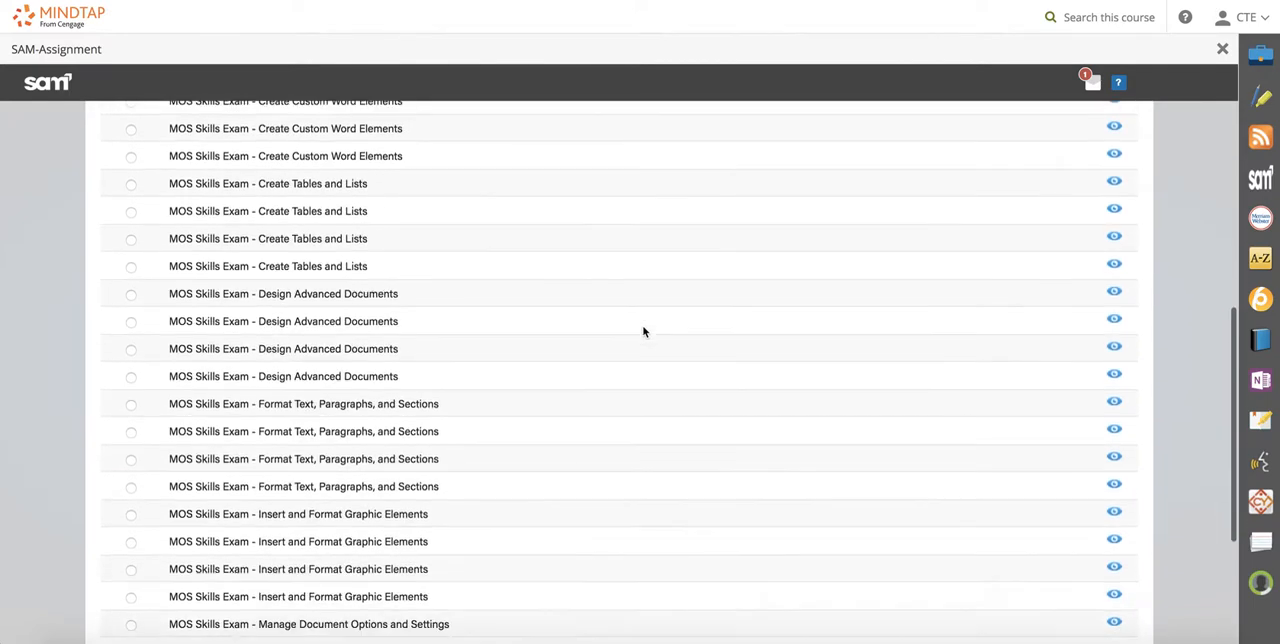
scroll(644, 331, down, 3)
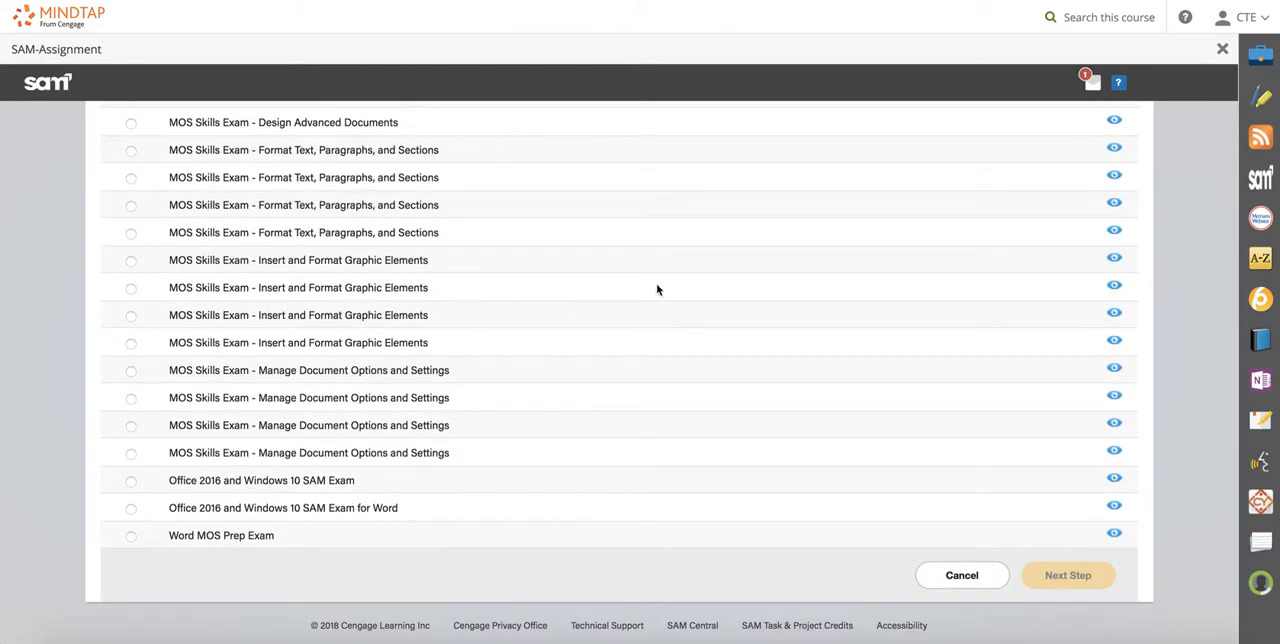
scroll(657, 289, up, 10)
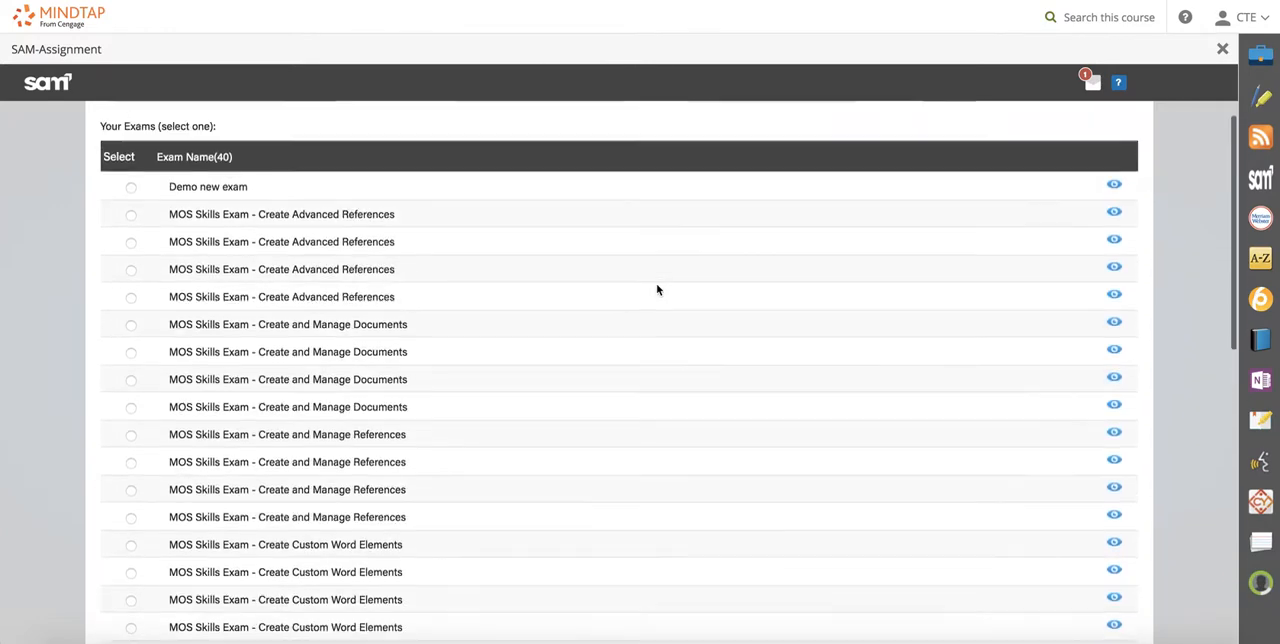
scroll(657, 289, up, 2)
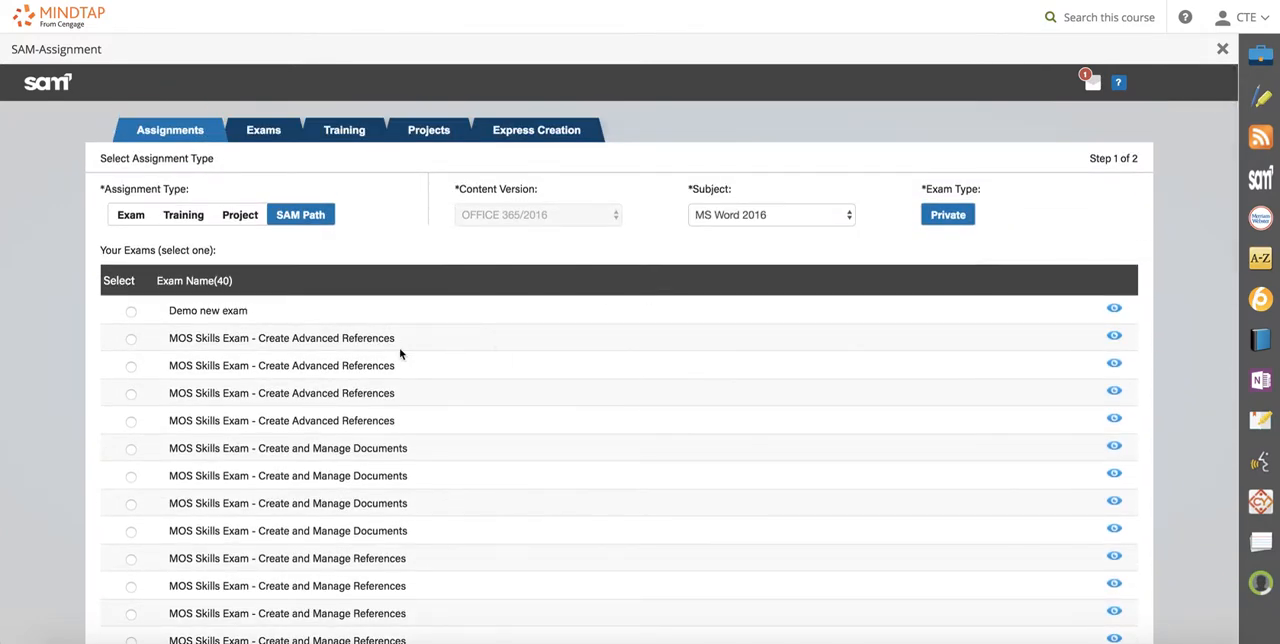
scroll(137, 350, down, 3)
scroll(137, 350, down, 12)
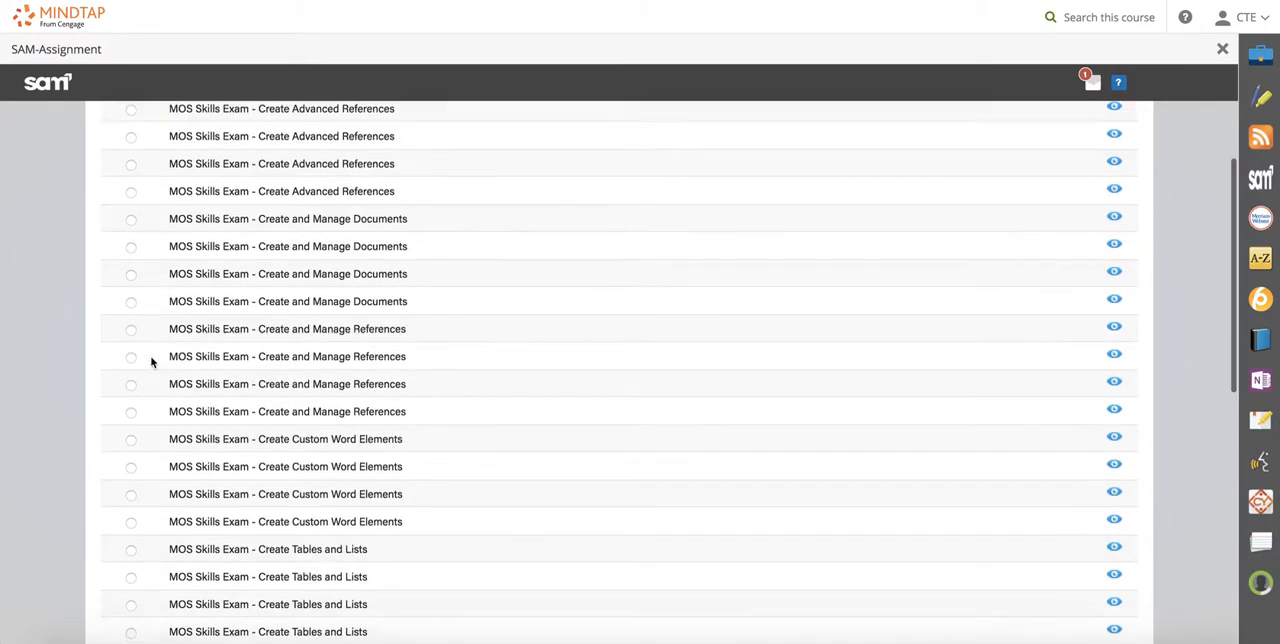
scroll(158, 350, up, 12)
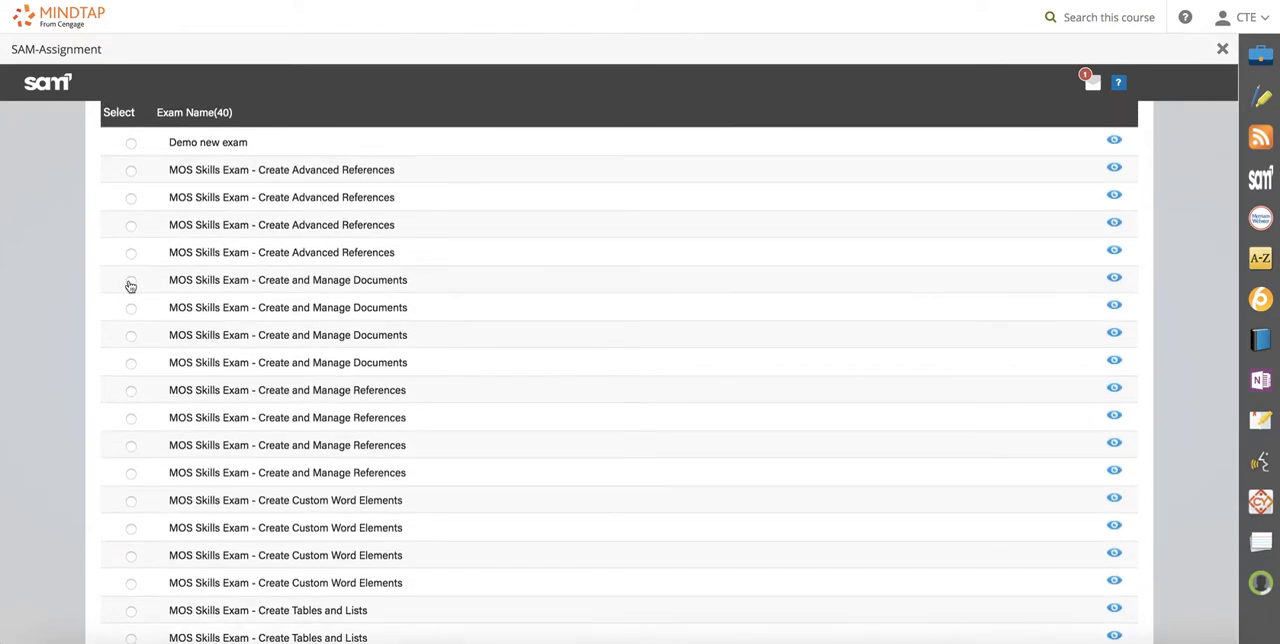
click(130, 281)
scroll(955, 386, down, 12)
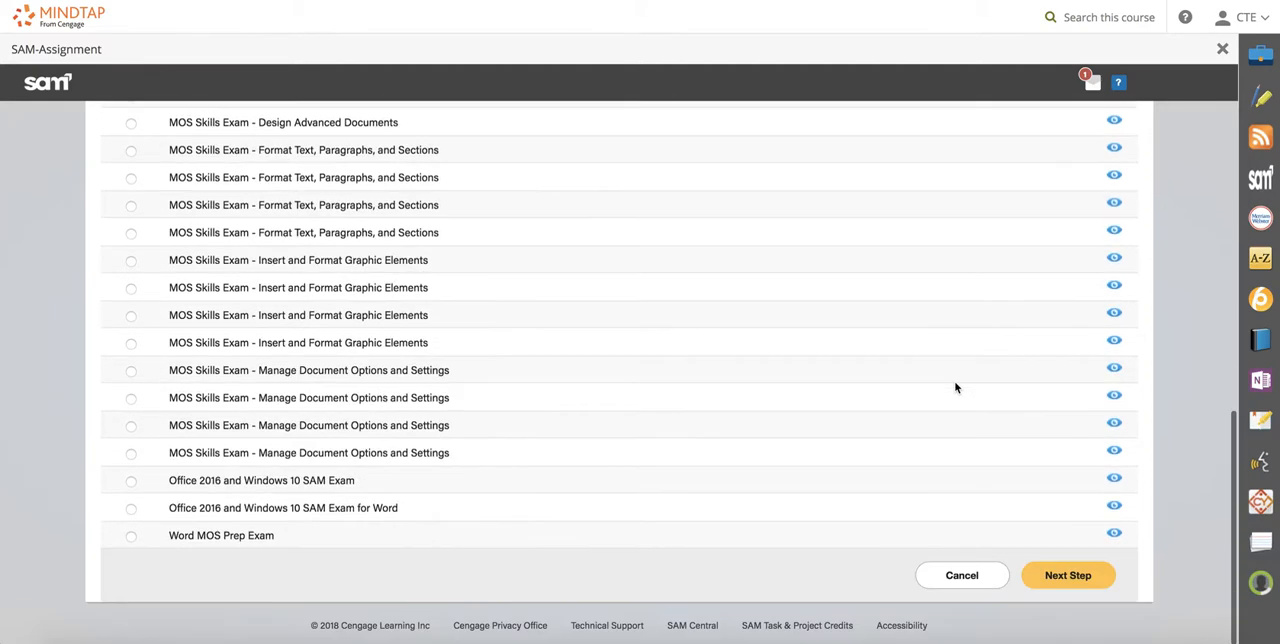
click(1062, 576)
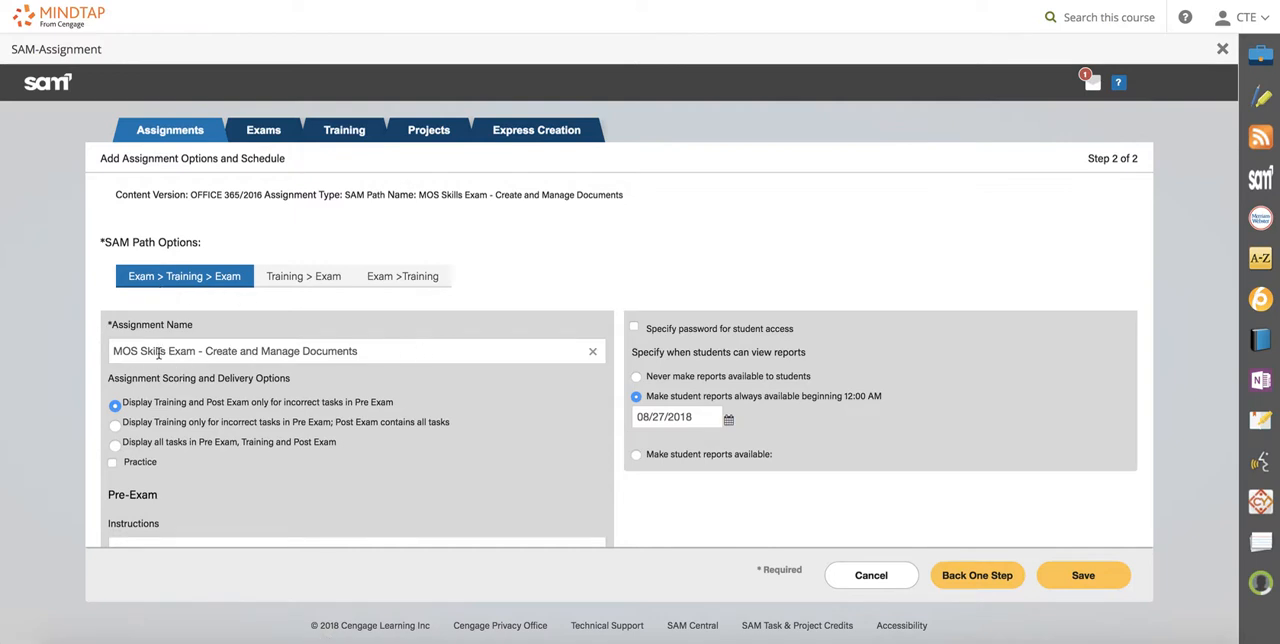
Name the assignment "MOS Skills Exam - Create and Manage Documents Part One" and display Training and Post Exam only for incorrect Pre Exam tasks.
click(393, 351)
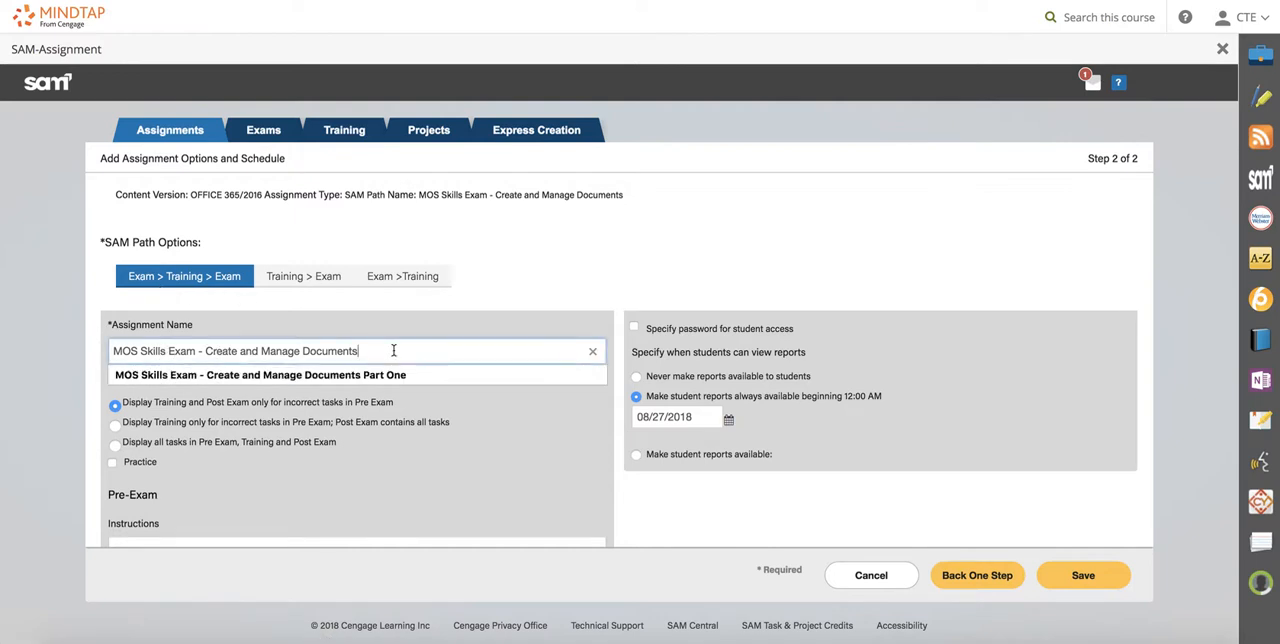
text(Part One)
click(441, 451)
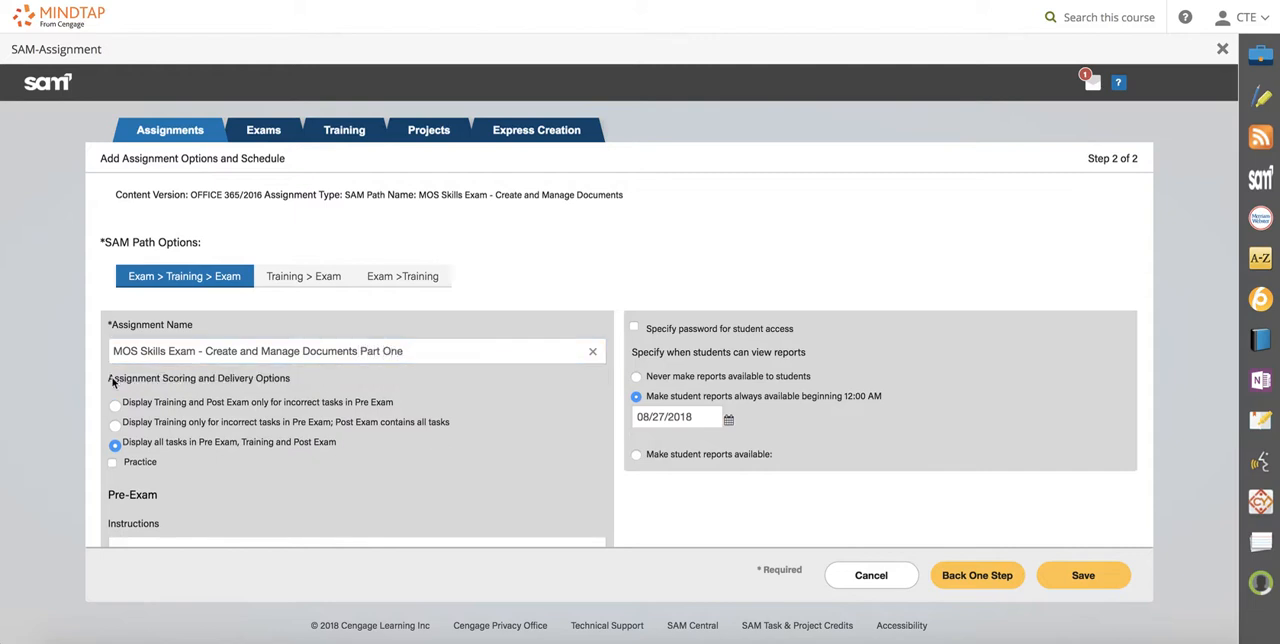
click(115, 407)
Examine the assignment scoring choices and the Pre-Exam instructions, delivery and performance task options, plus the Training and Post-Exam sections.
scroll(515, 430, down, 2)
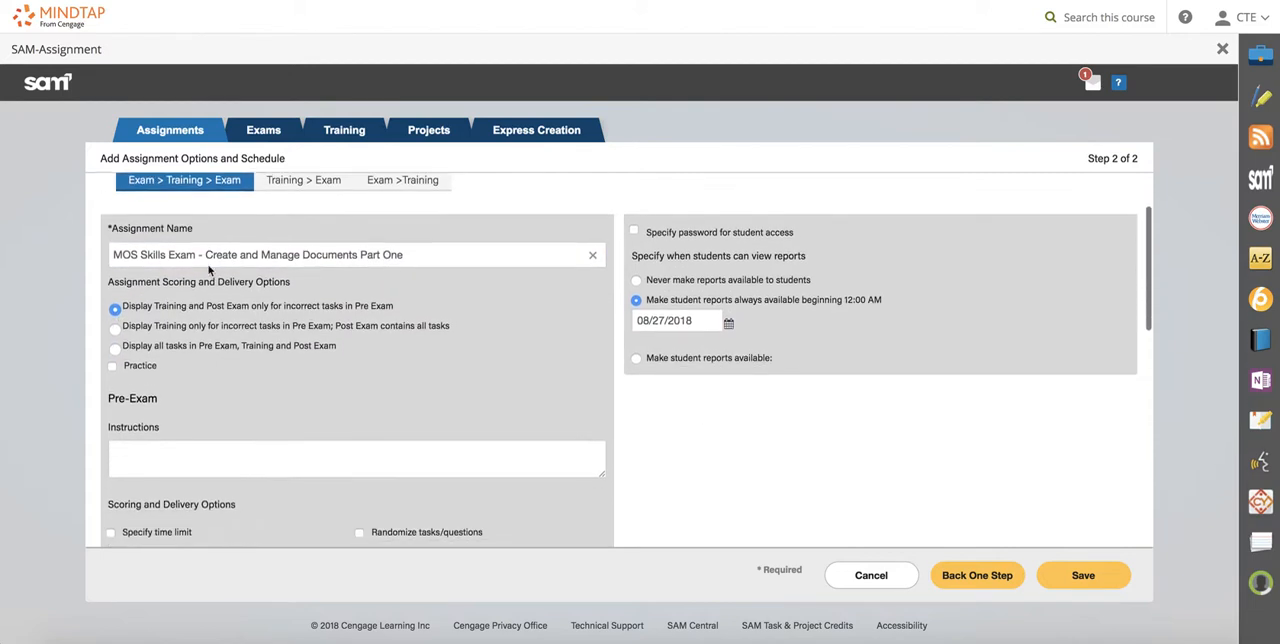
scroll(305, 383, down, 1)
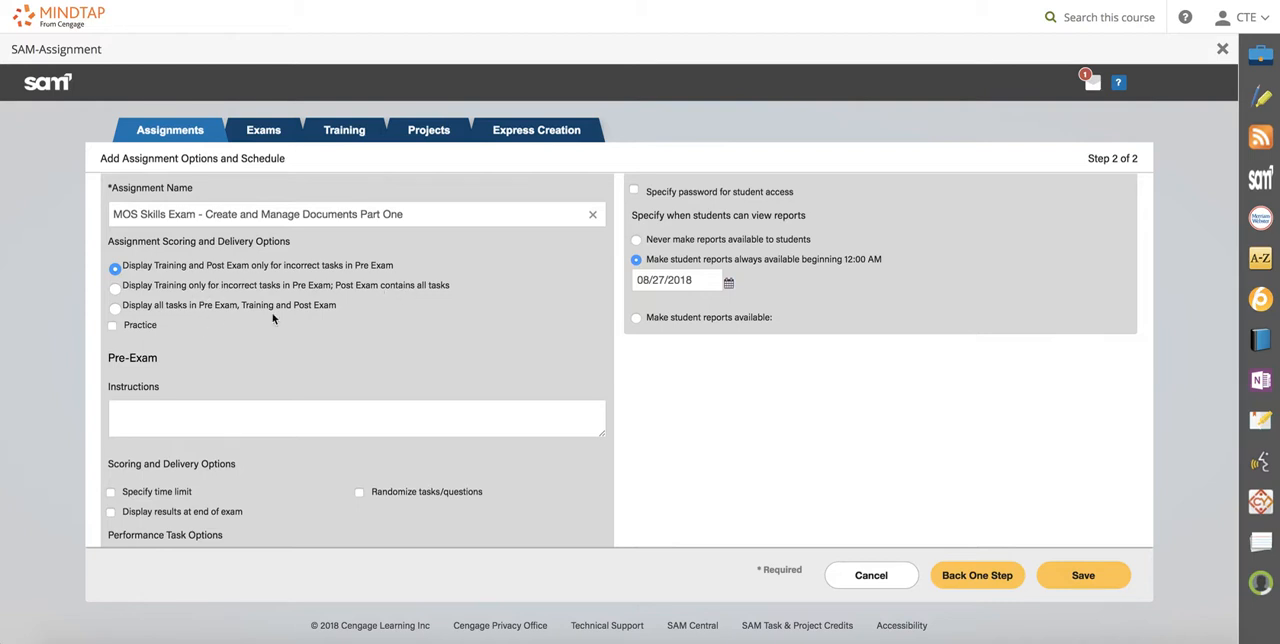
scroll(280, 317, down, 1)
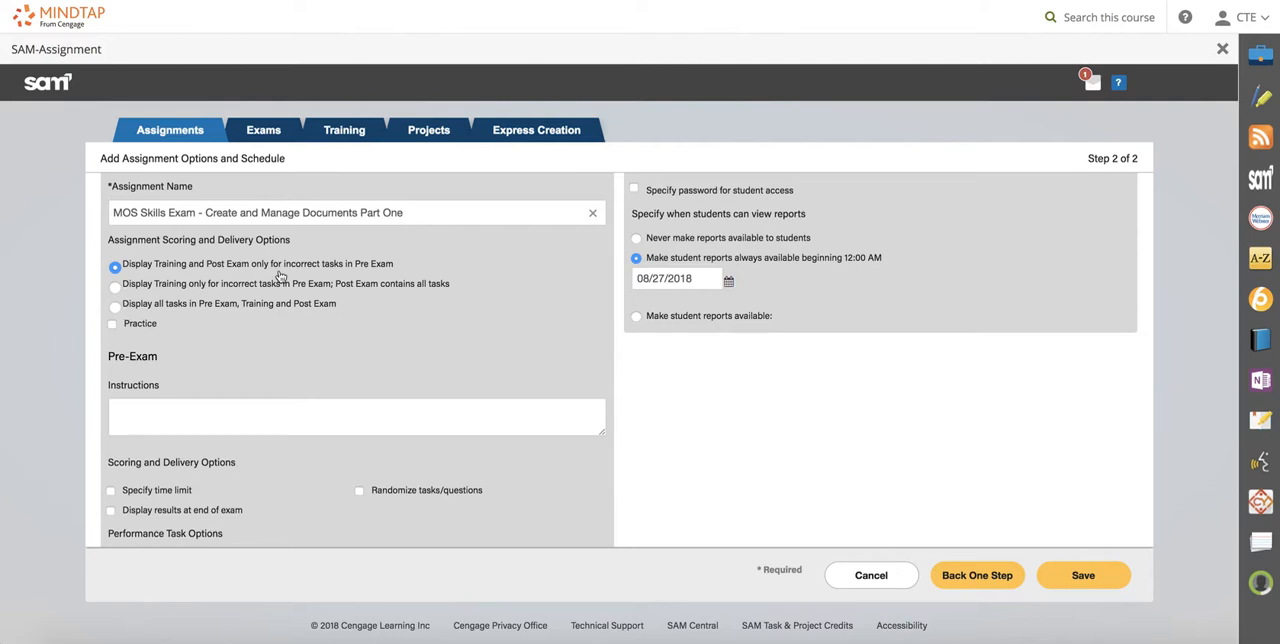
scroll(325, 346, down, 3)
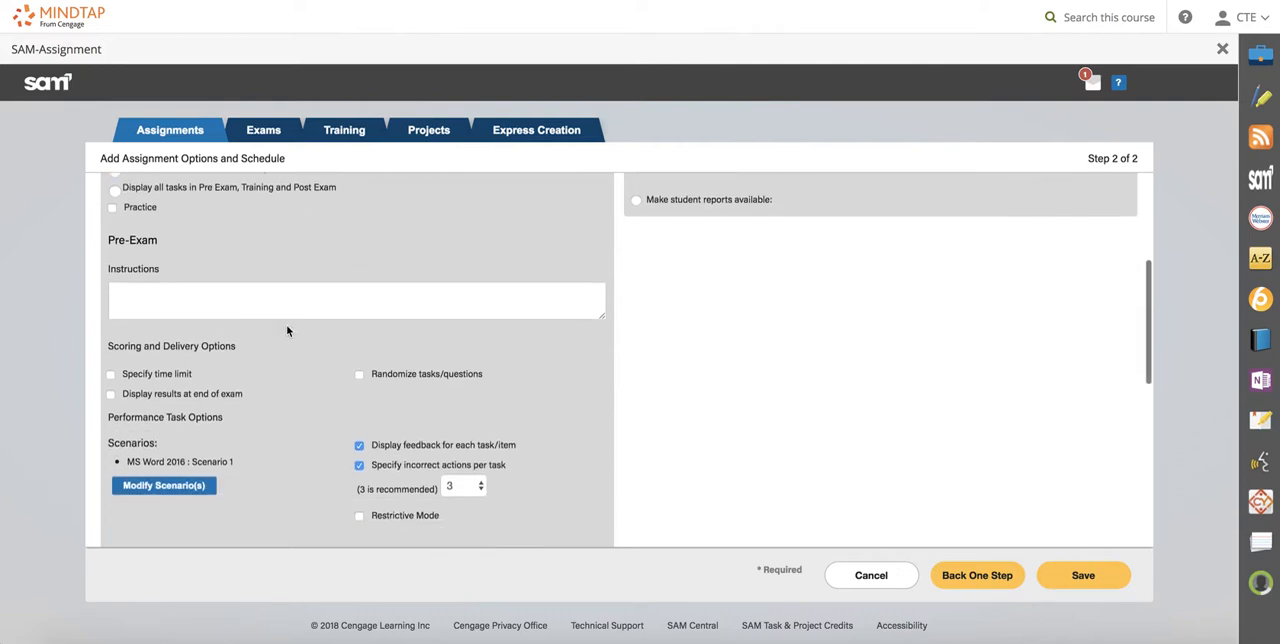
click(197, 300)
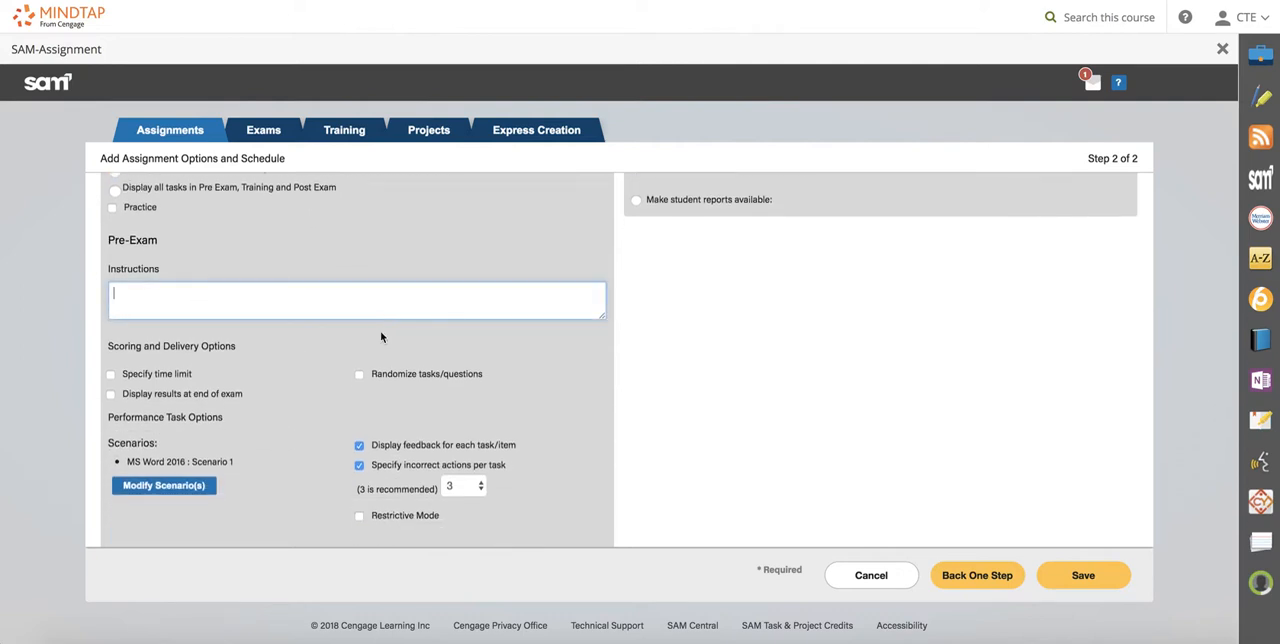
scroll(380, 337, down, 5)
scroll(225, 350, up, 1)
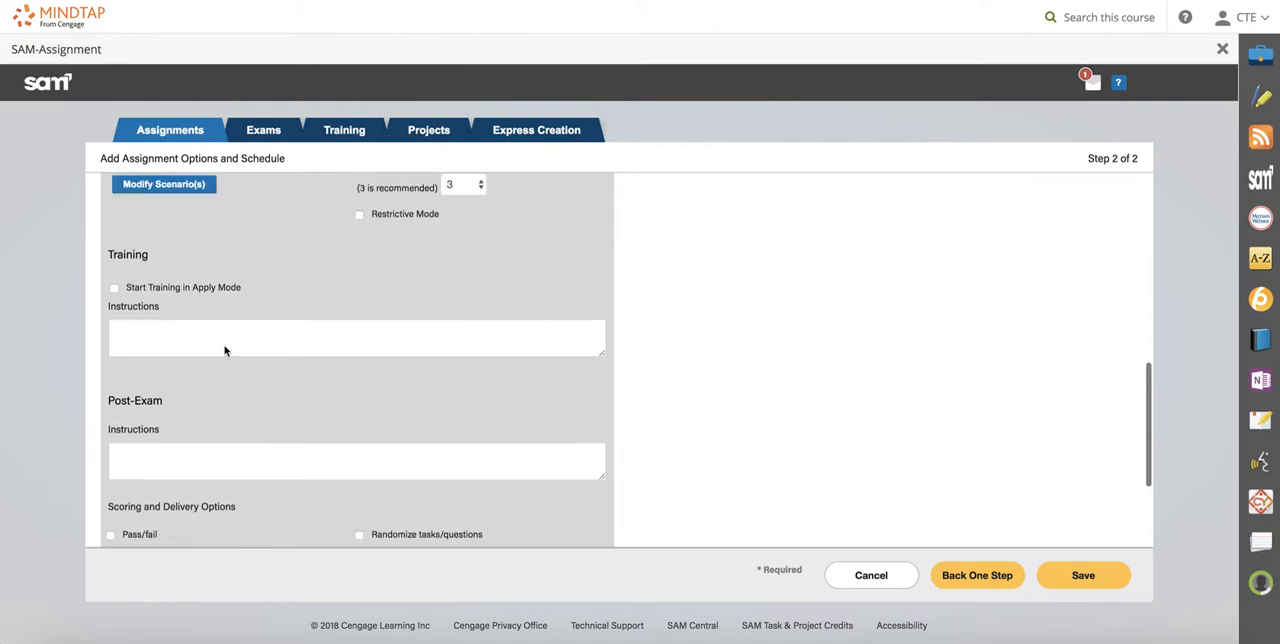
scroll(225, 350, up, 4)
scroll(225, 345, down, 2)
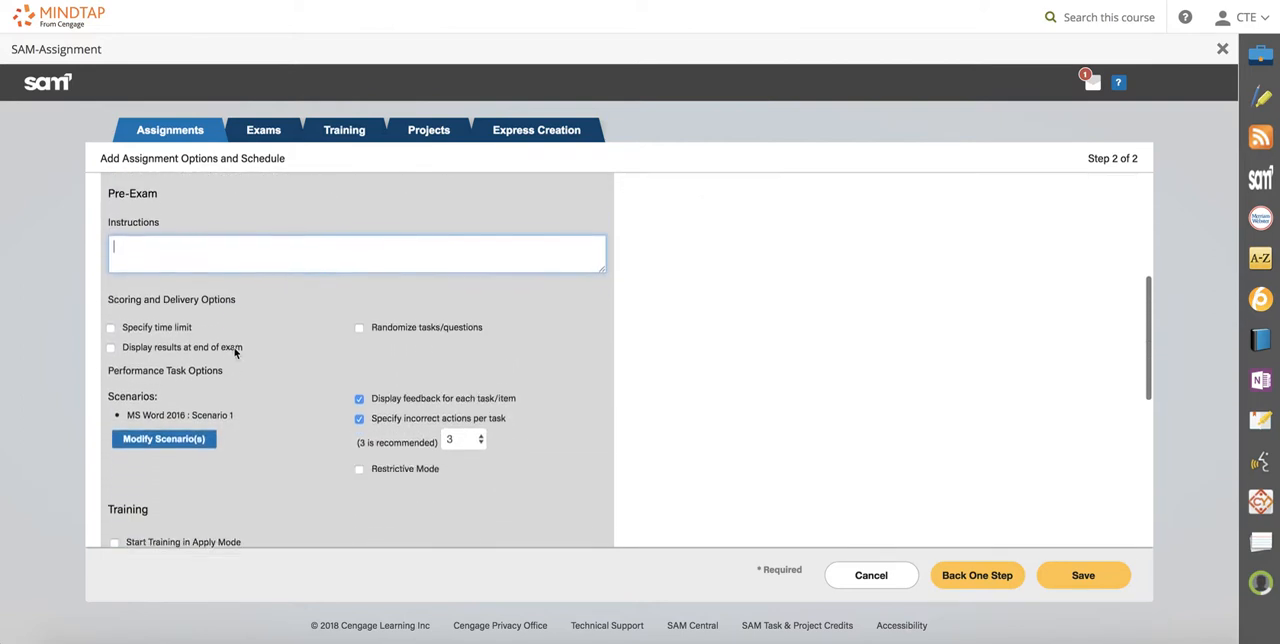
scroll(240, 335, down, 1)
scroll(246, 322, up, 1)
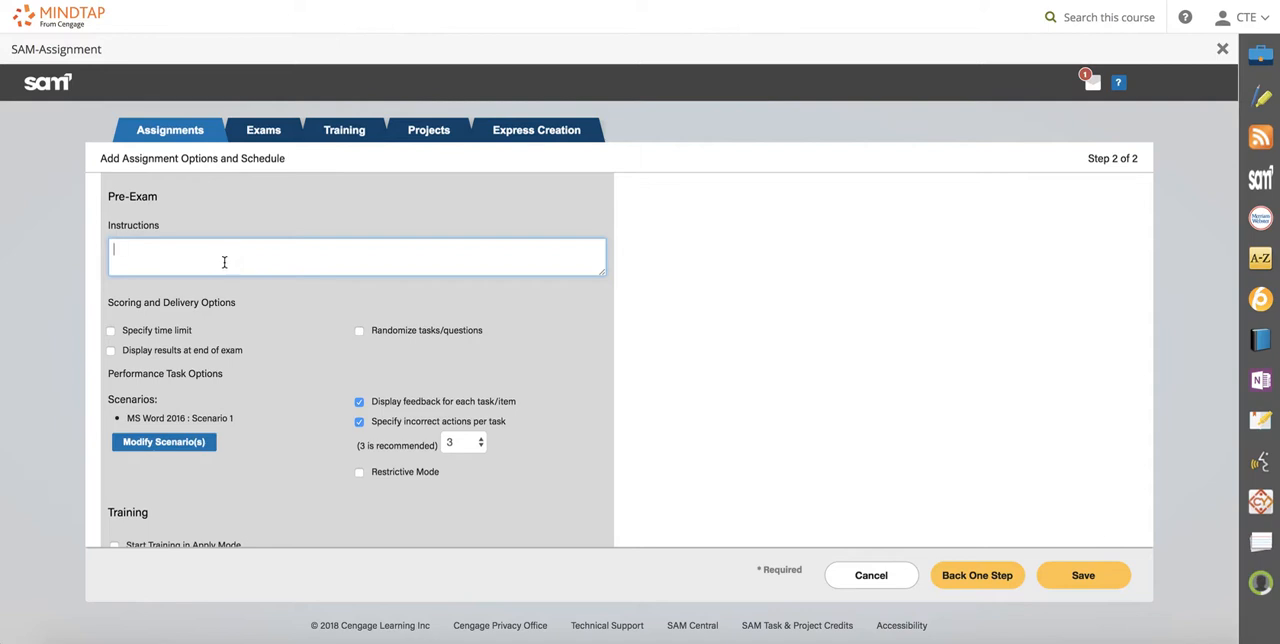
scroll(222, 268, down, 1)
scroll(220, 280, up, 1)
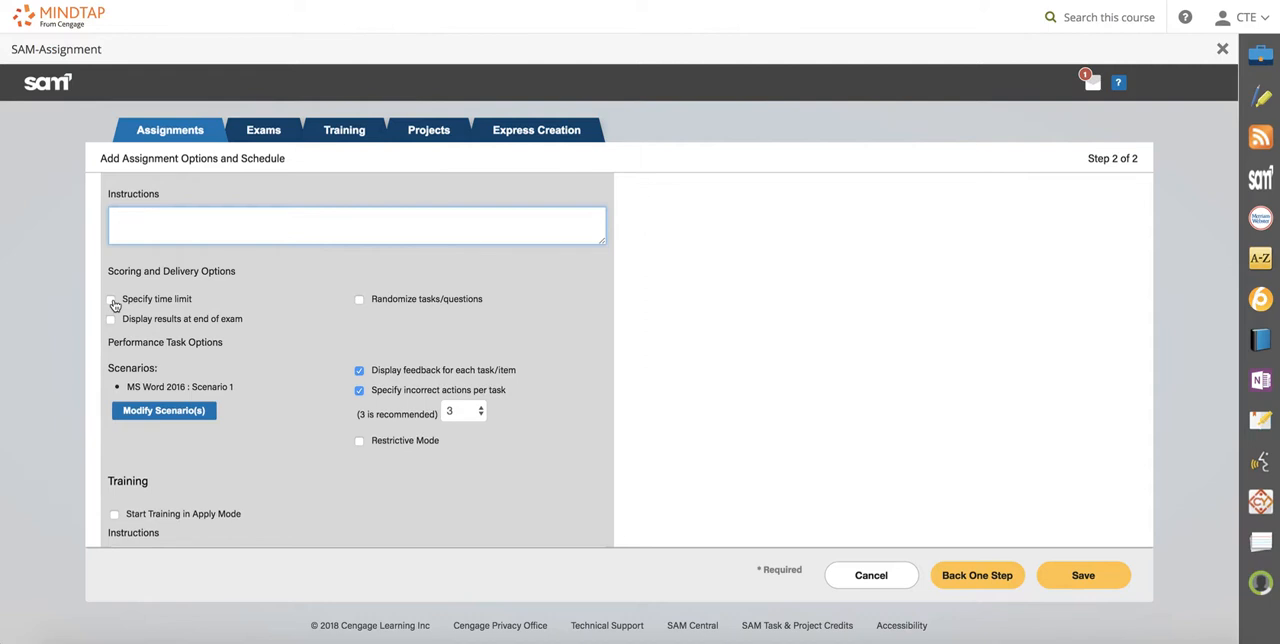
scroll(226, 323, up, 2)
Set the Pre-Exam to display results at the end of the exam and to randomize tasks/questions.
scroll(249, 423, down, 4)
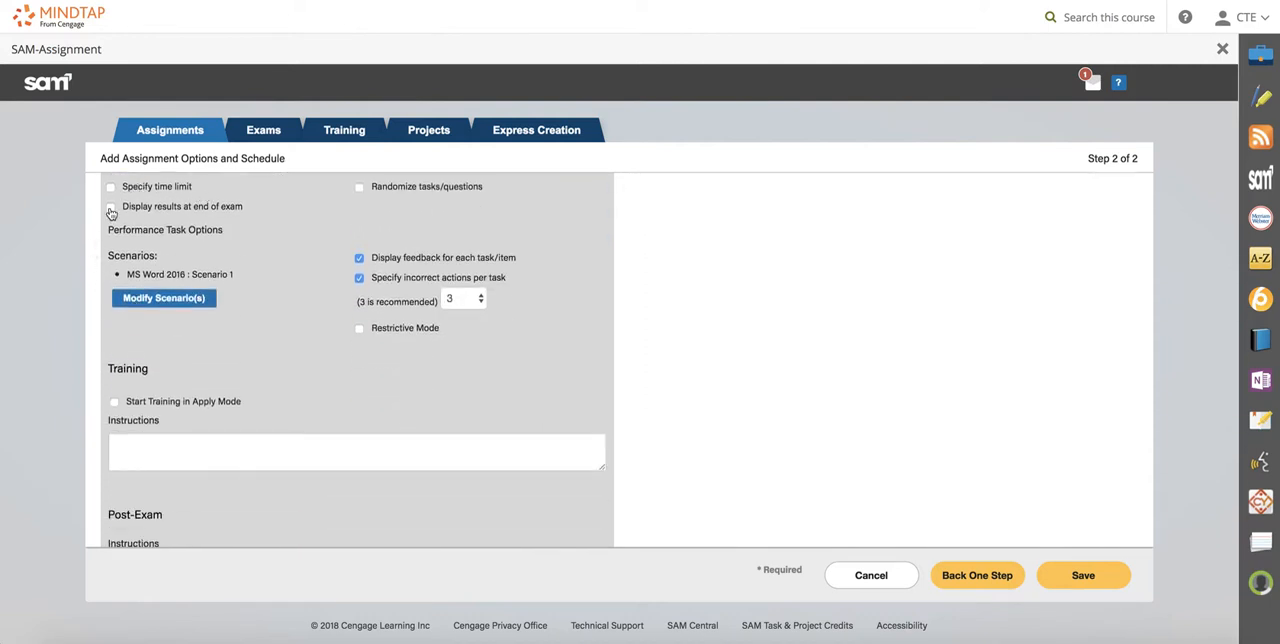
click(110, 209)
scroll(257, 220, up, 1)
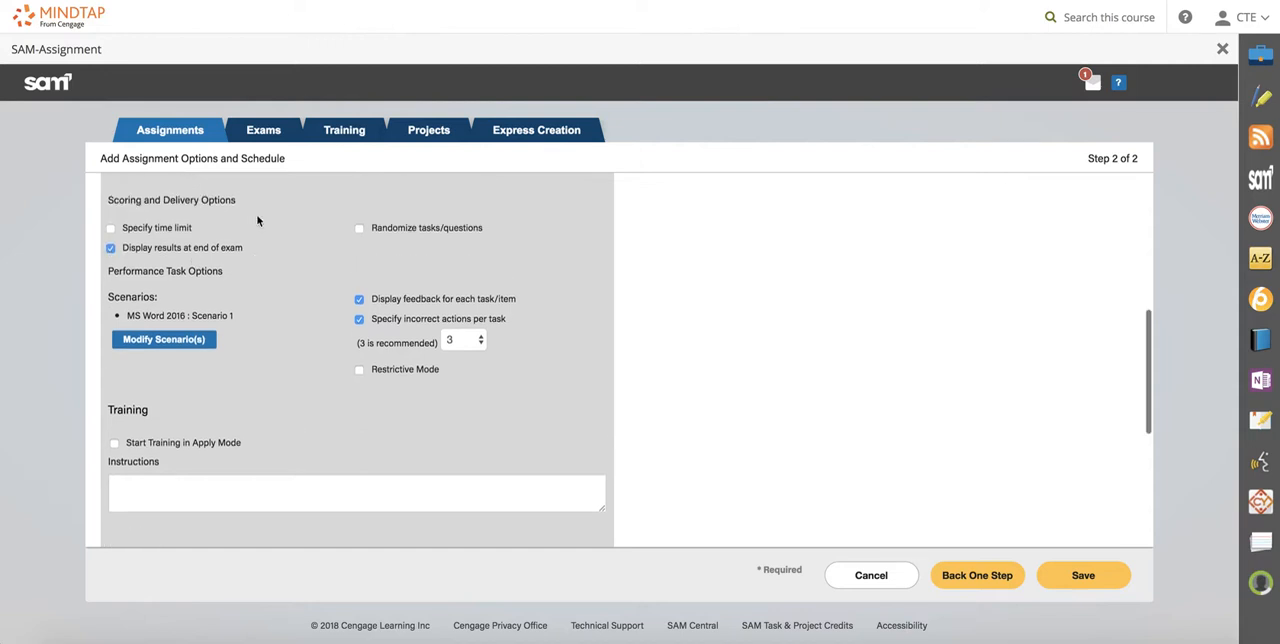
click(359, 229)
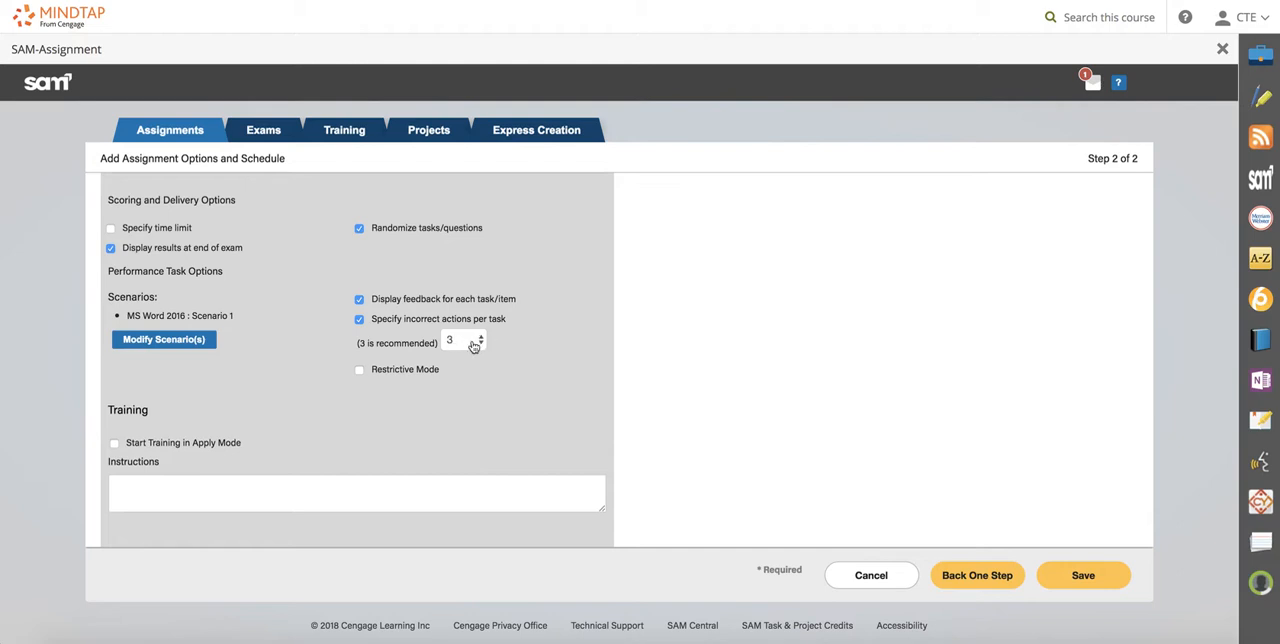
Examine the Training and Post-Exam instructions, scoring and performance task options, plus the assignment scoring and student report availability choices.
scroll(463, 381, down, 5)
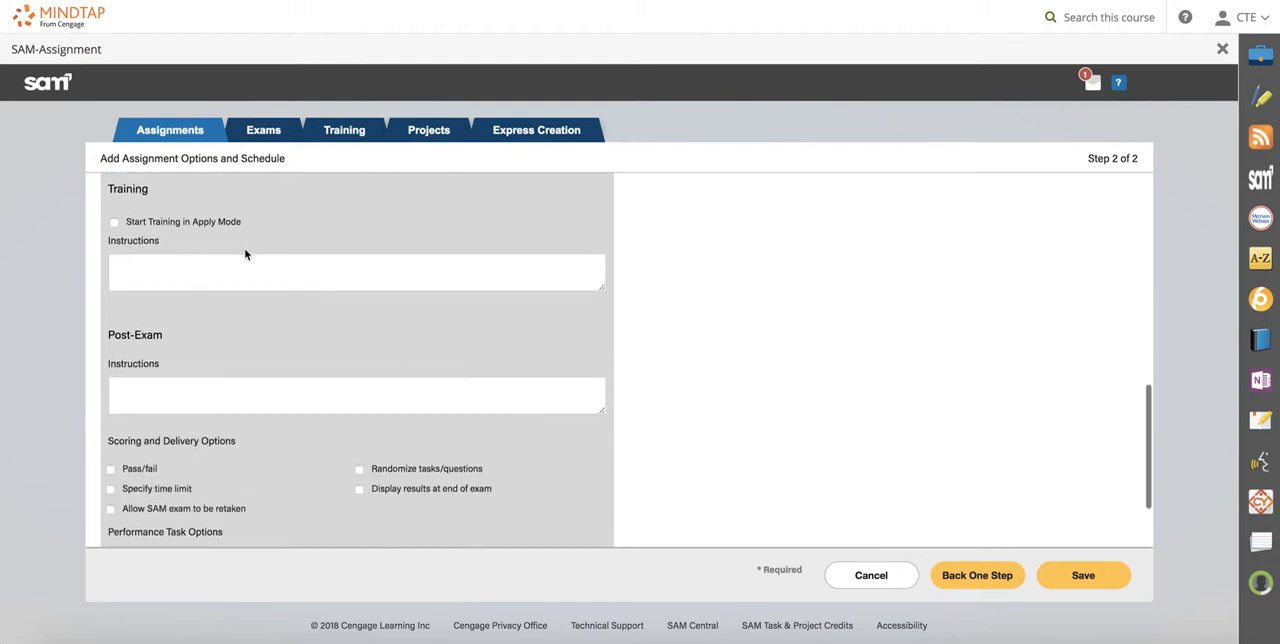
click(197, 273)
scroll(197, 272, down, 1)
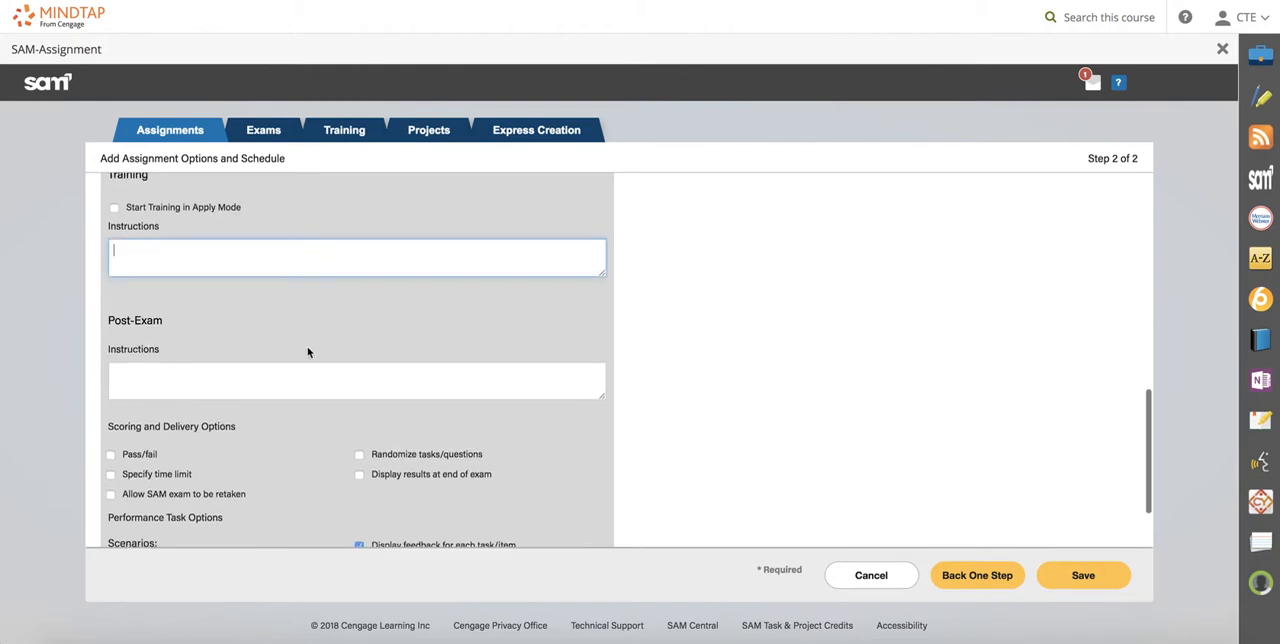
scroll(307, 350, down, 2)
scroll(218, 340, down, 2)
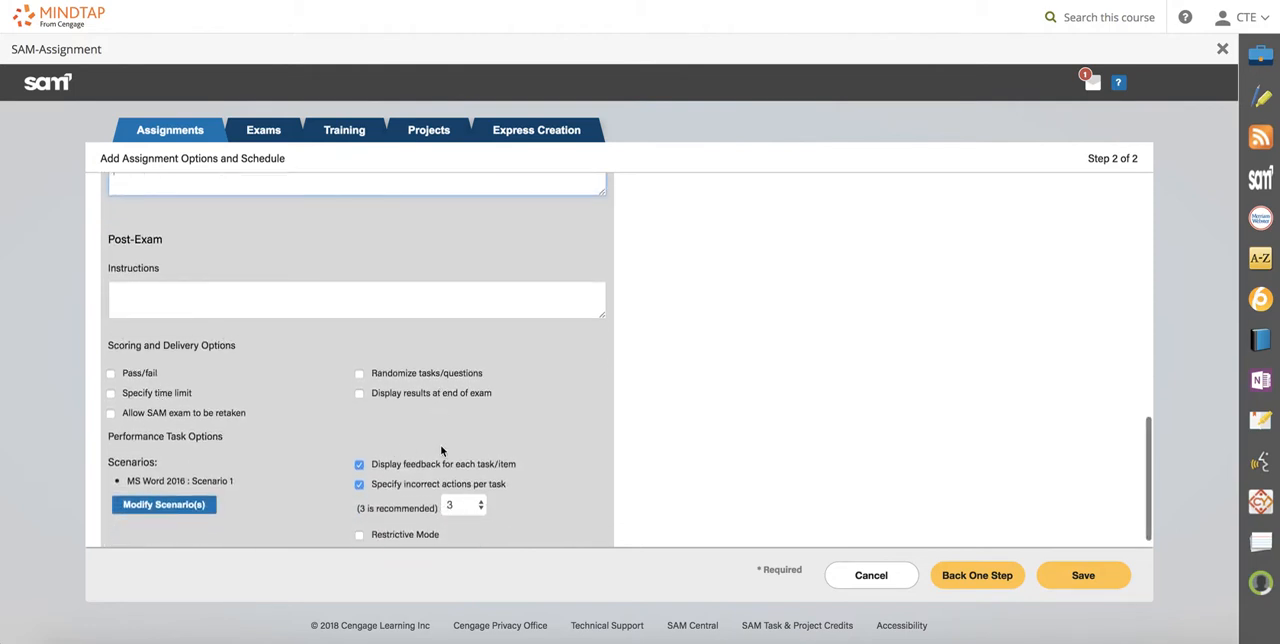
scroll(441, 451, down, 1)
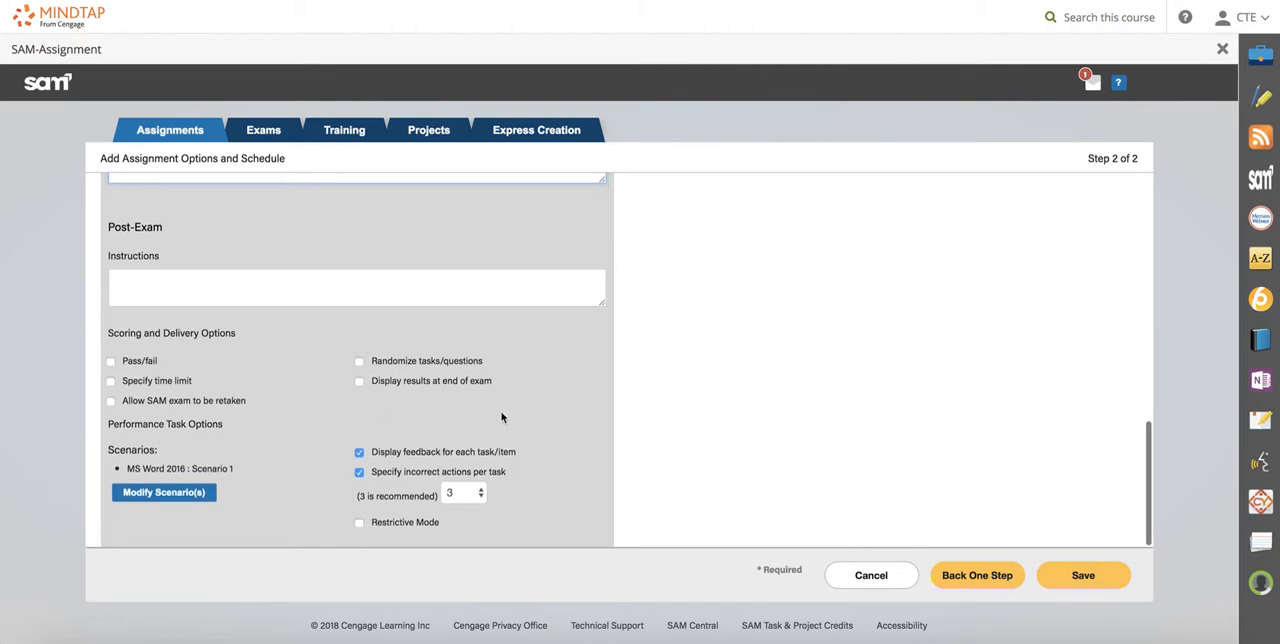
scroll(490, 402, up, 10)
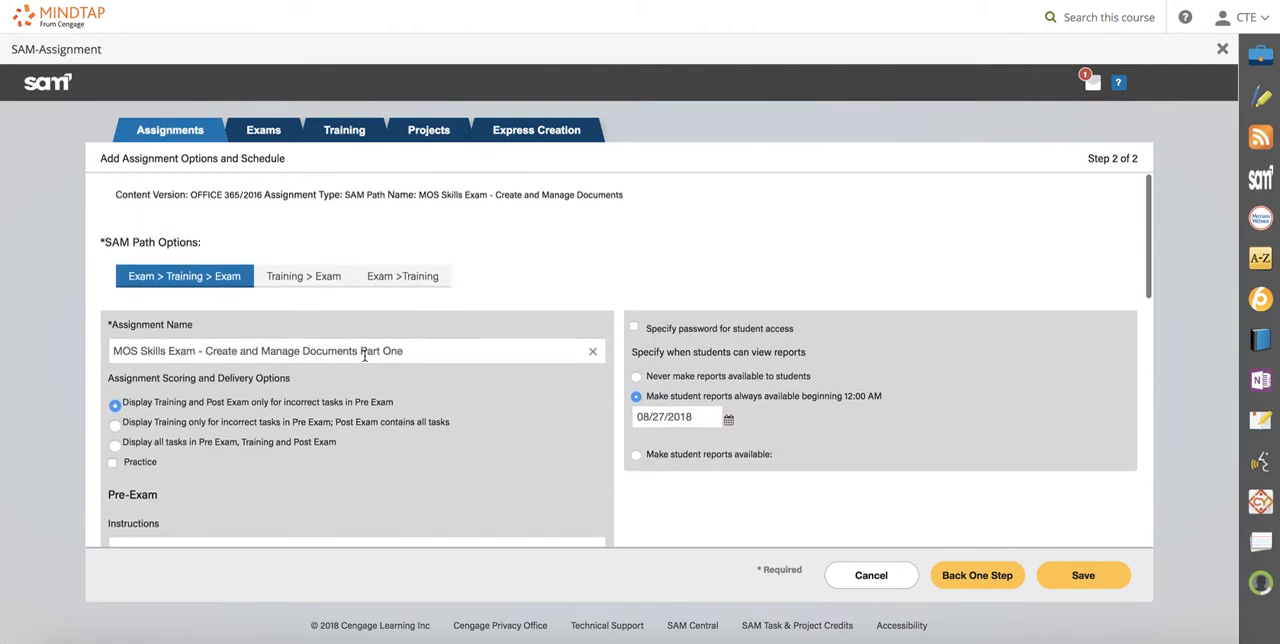
scroll(365, 380, down, 10)
click(339, 384)
scroll(404, 347, up, 10)
scroll(932, 358, down, 2)
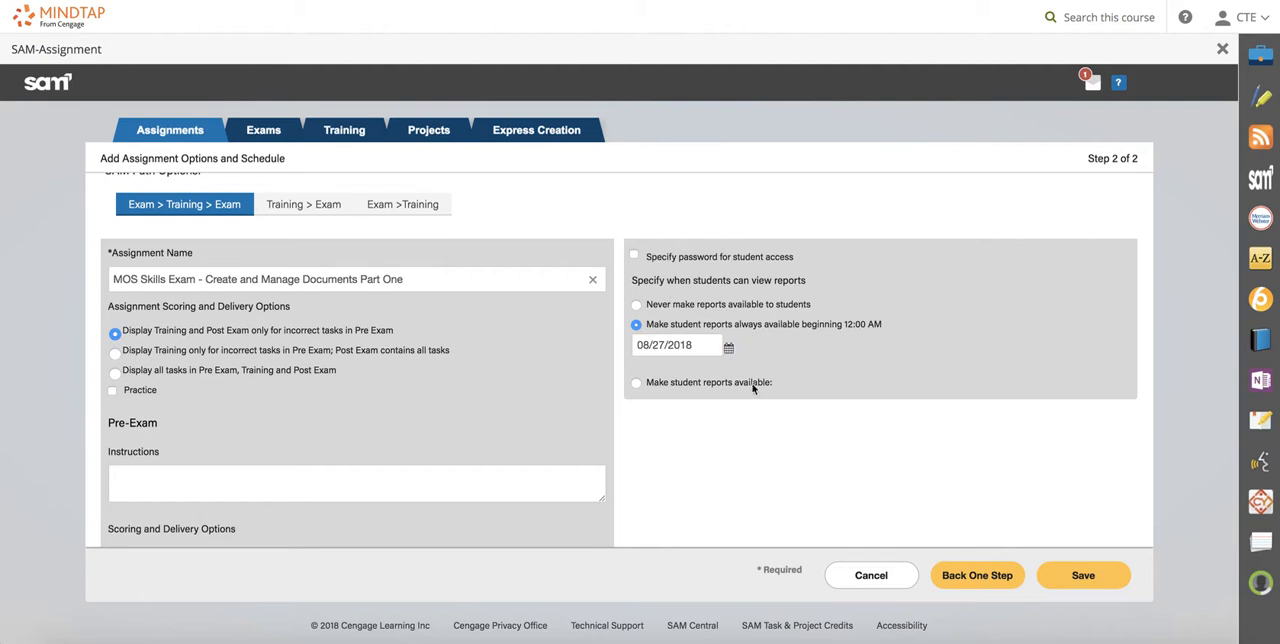
Save the assignment and add it to the course under Microsoft Word 2016 Comprehensive (Top Level), ordered before Teacher Companion Site Resources.
click(1094, 581)
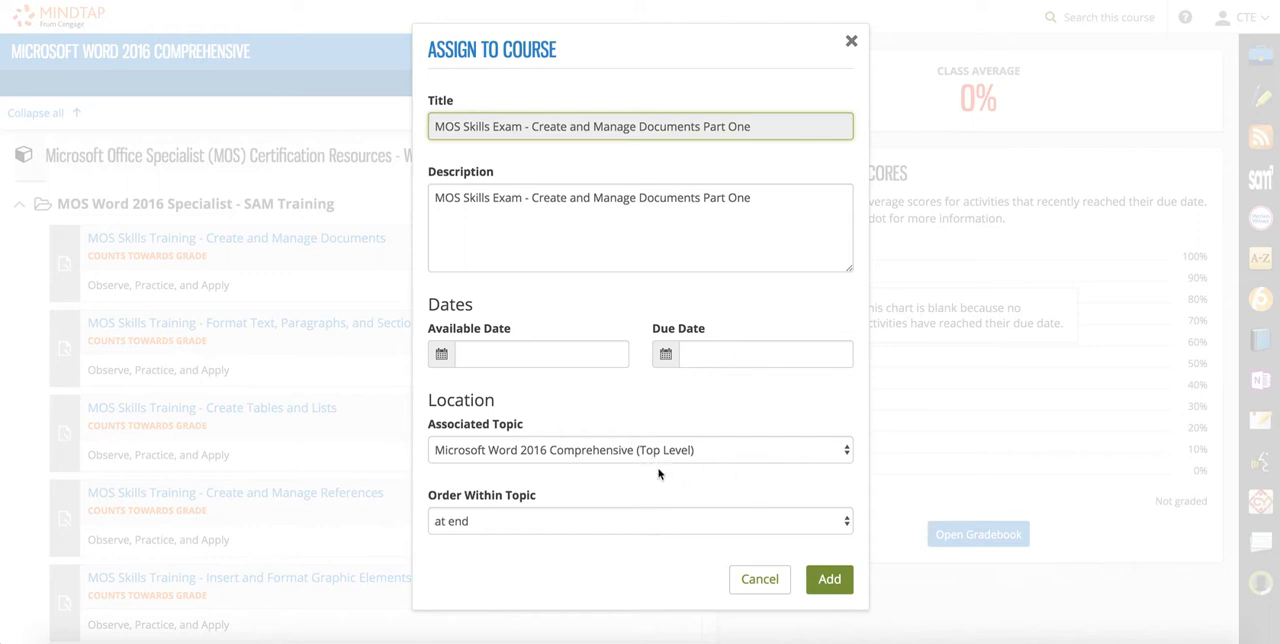
click(844, 450)
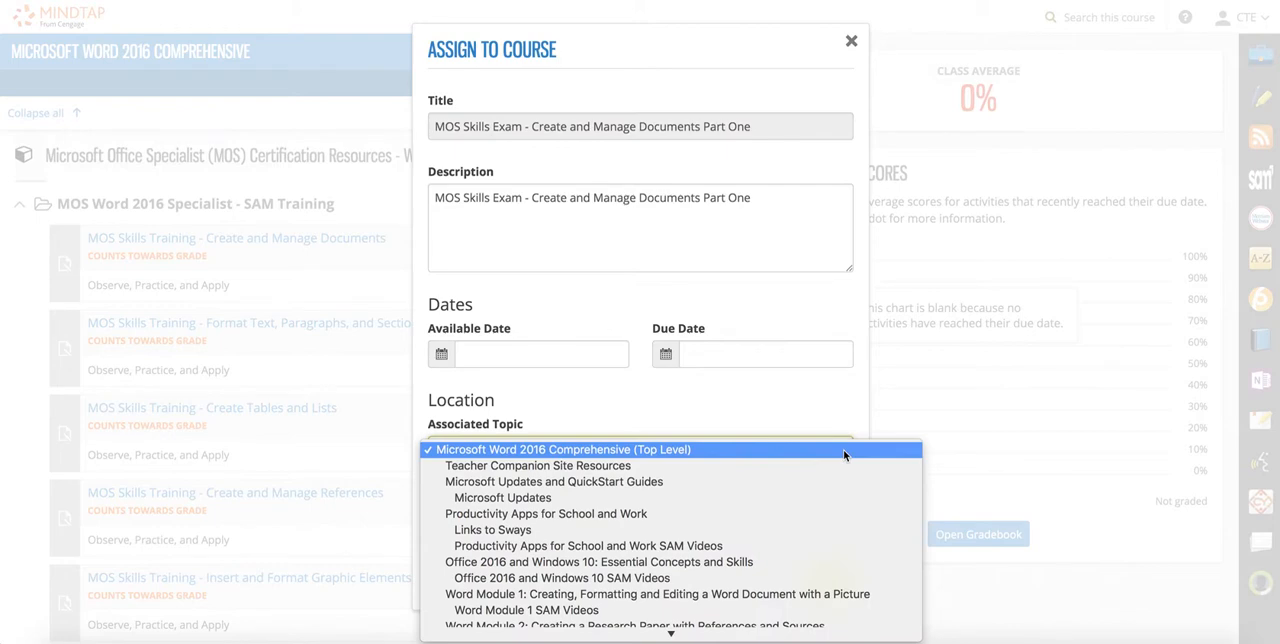
click(843, 449)
click(665, 522)
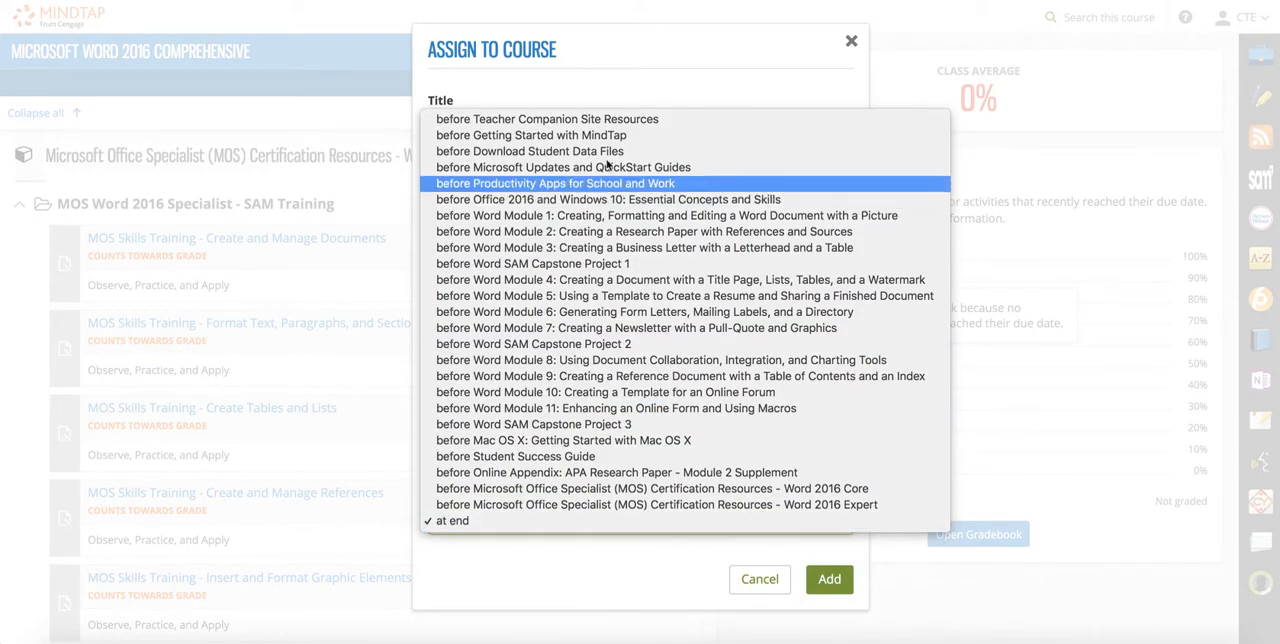
click(582, 116)
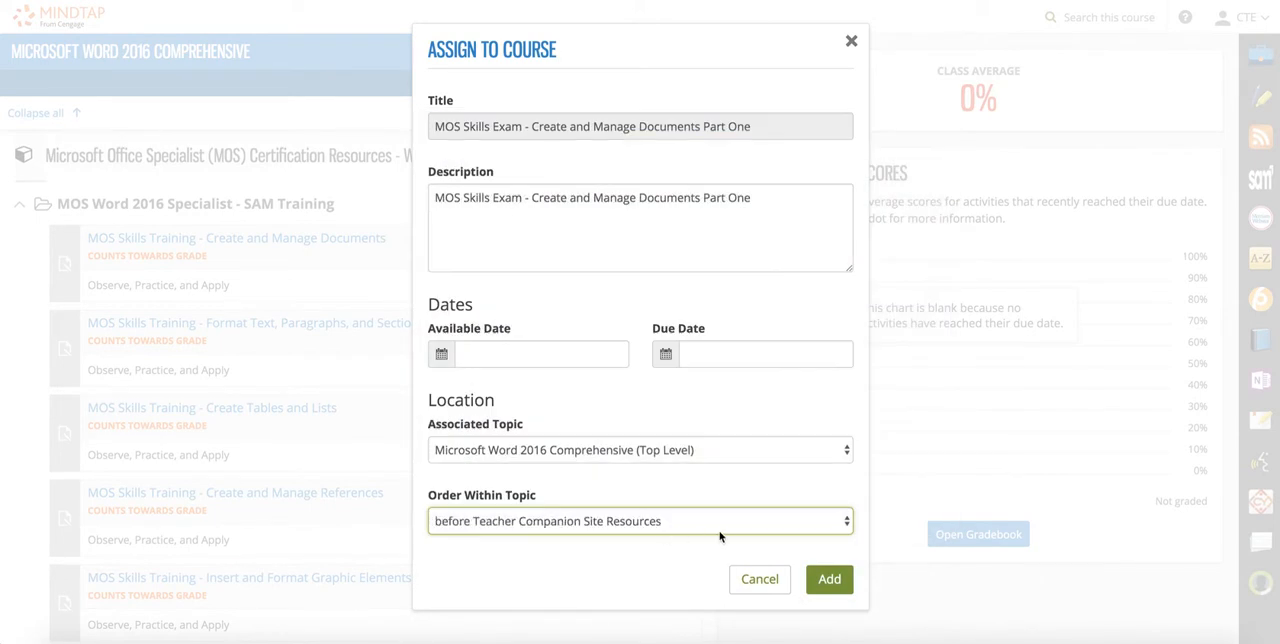
click(826, 580)
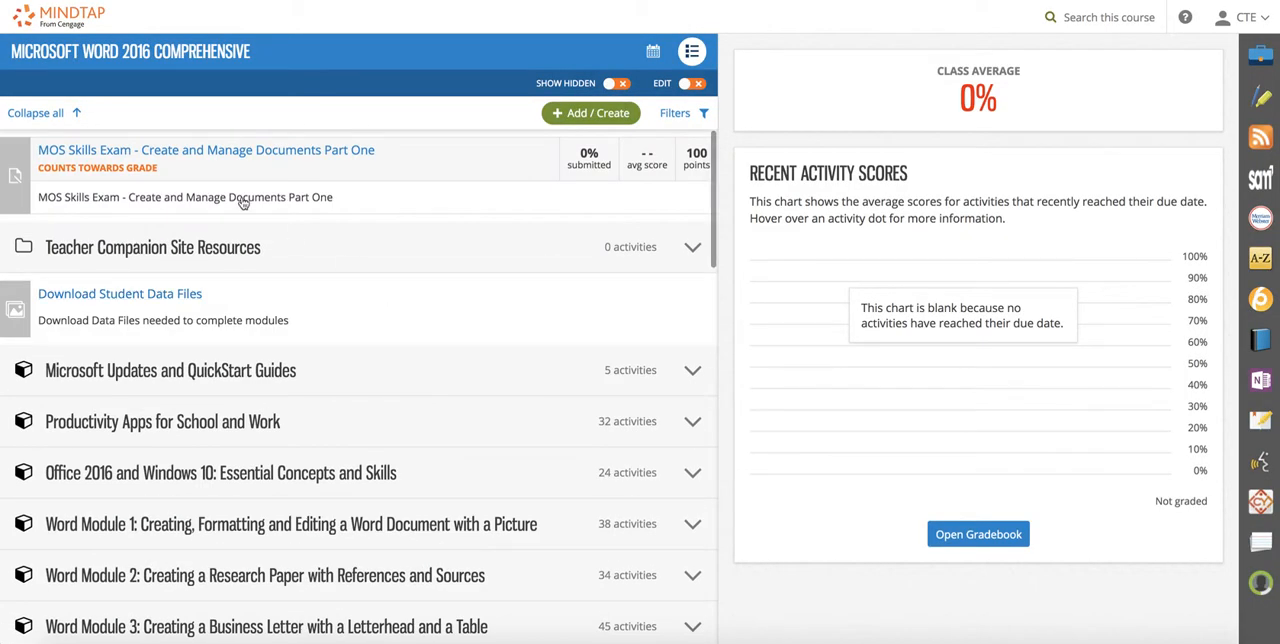
Launch the "MOS Skills Exam - Create and Manage Documents Part One" exam, view its first task in an enlarged window, and close the exam window.
click(324, 155)
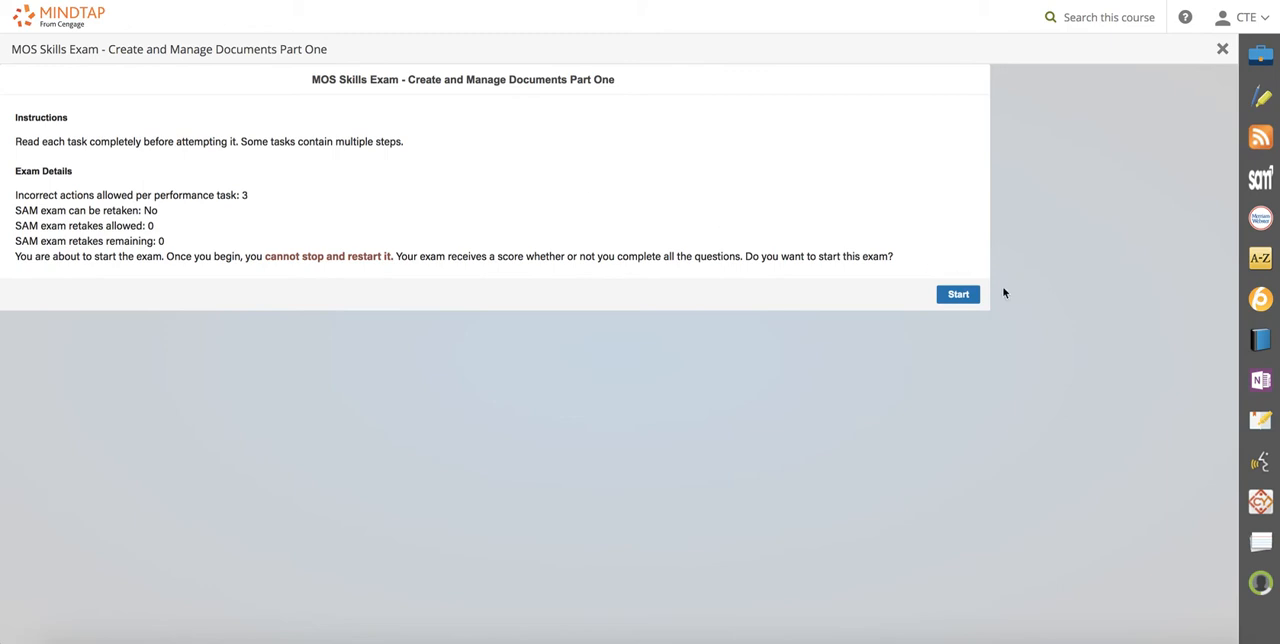
click(958, 294)
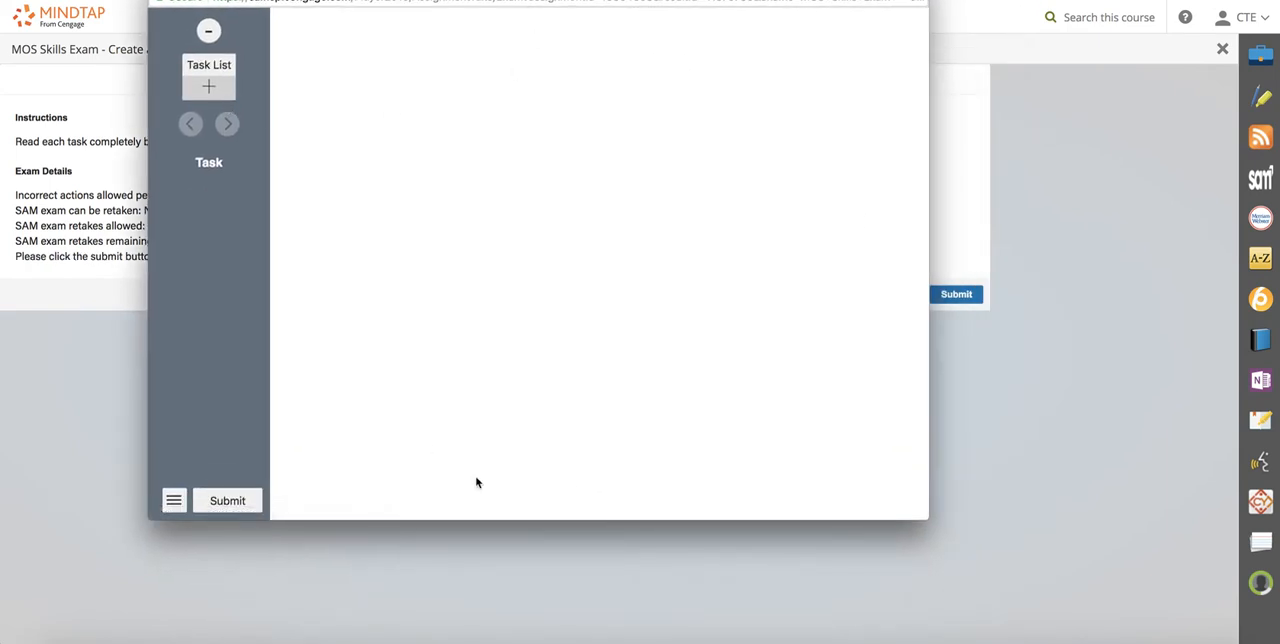
drag(930, 518, 1102, 592)
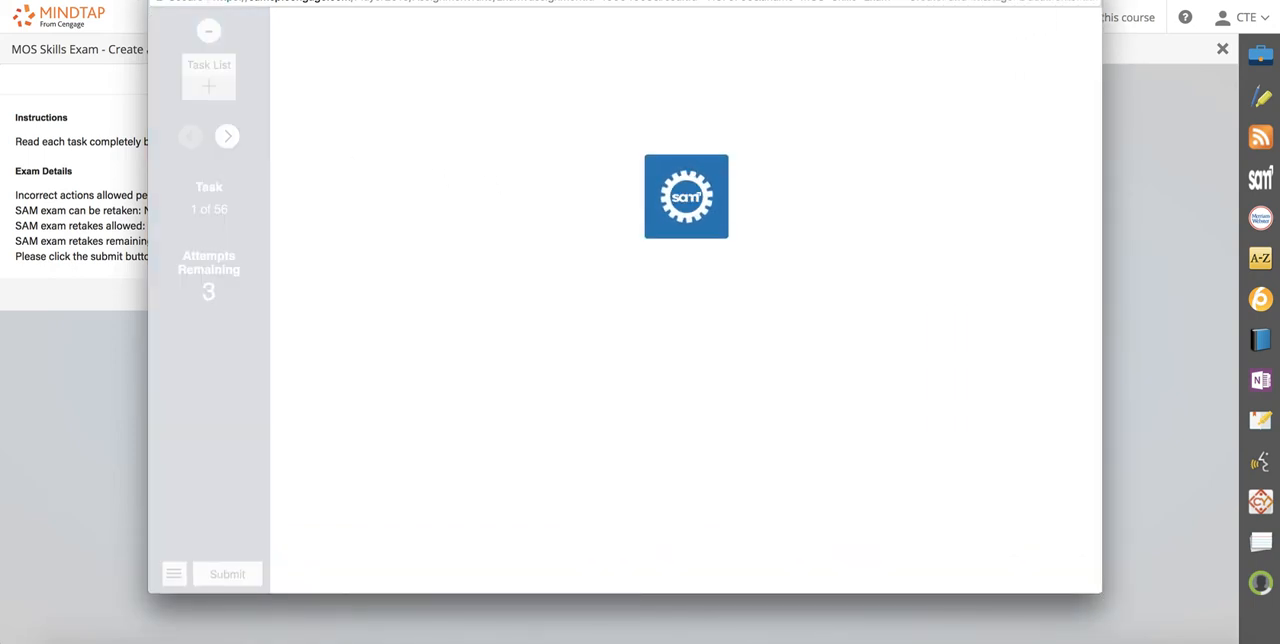
drag(338, 1, 338, 32)
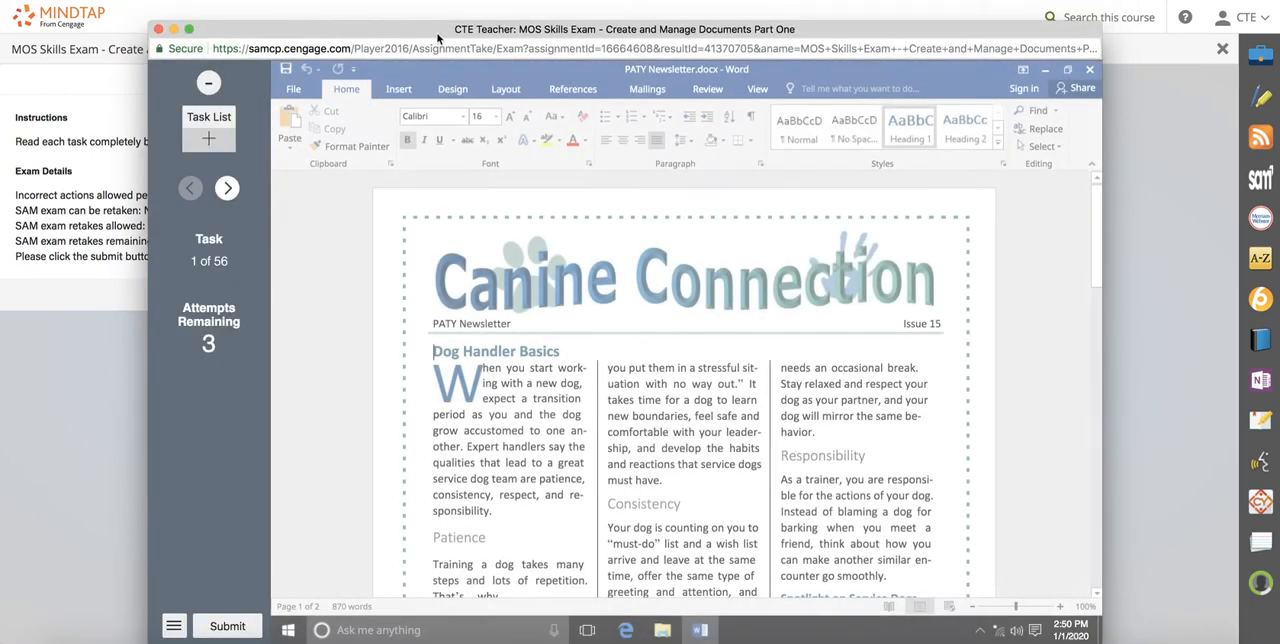
drag(438, 26, 435, 6)
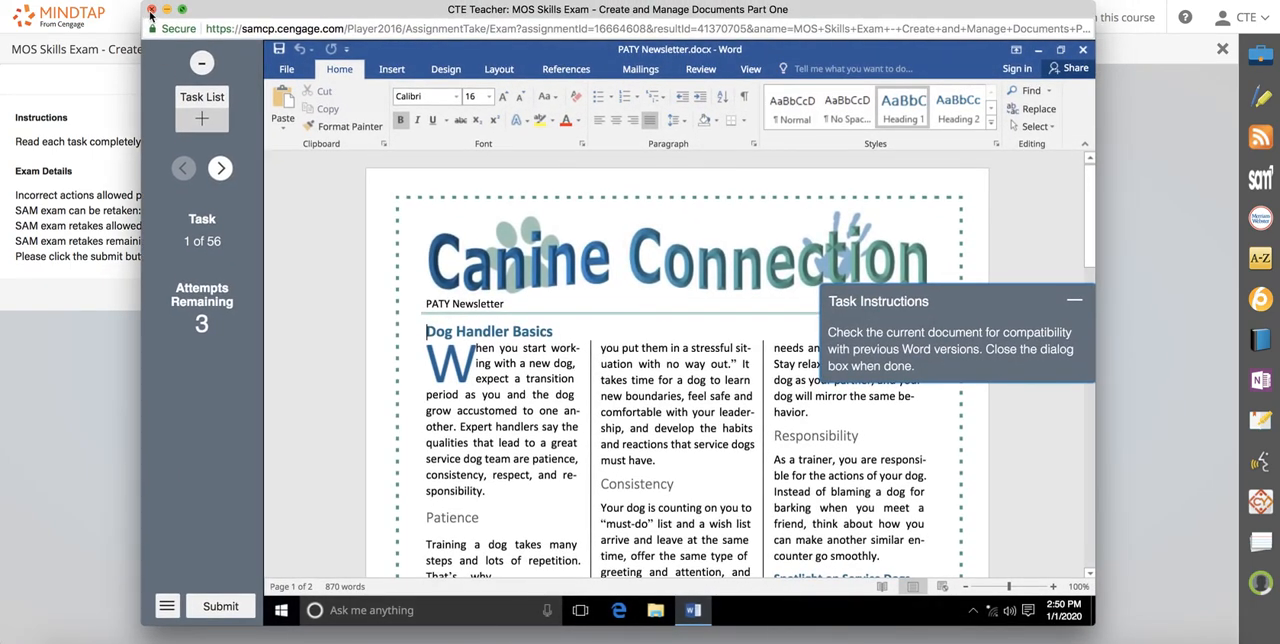
click(151, 10)
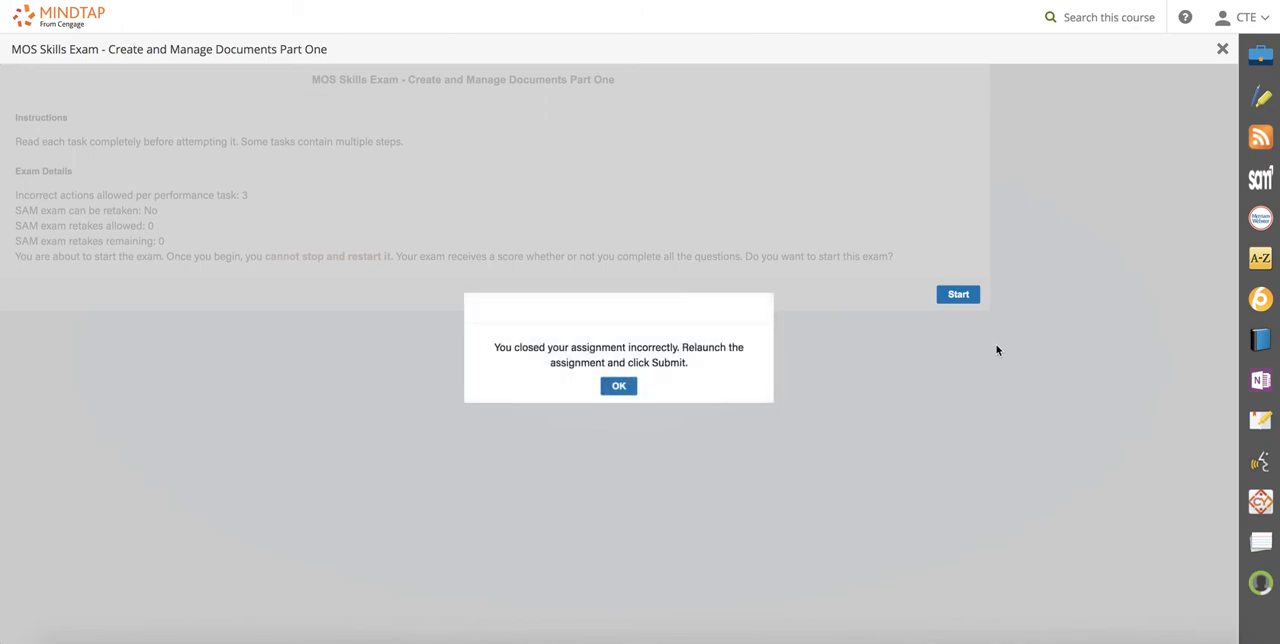